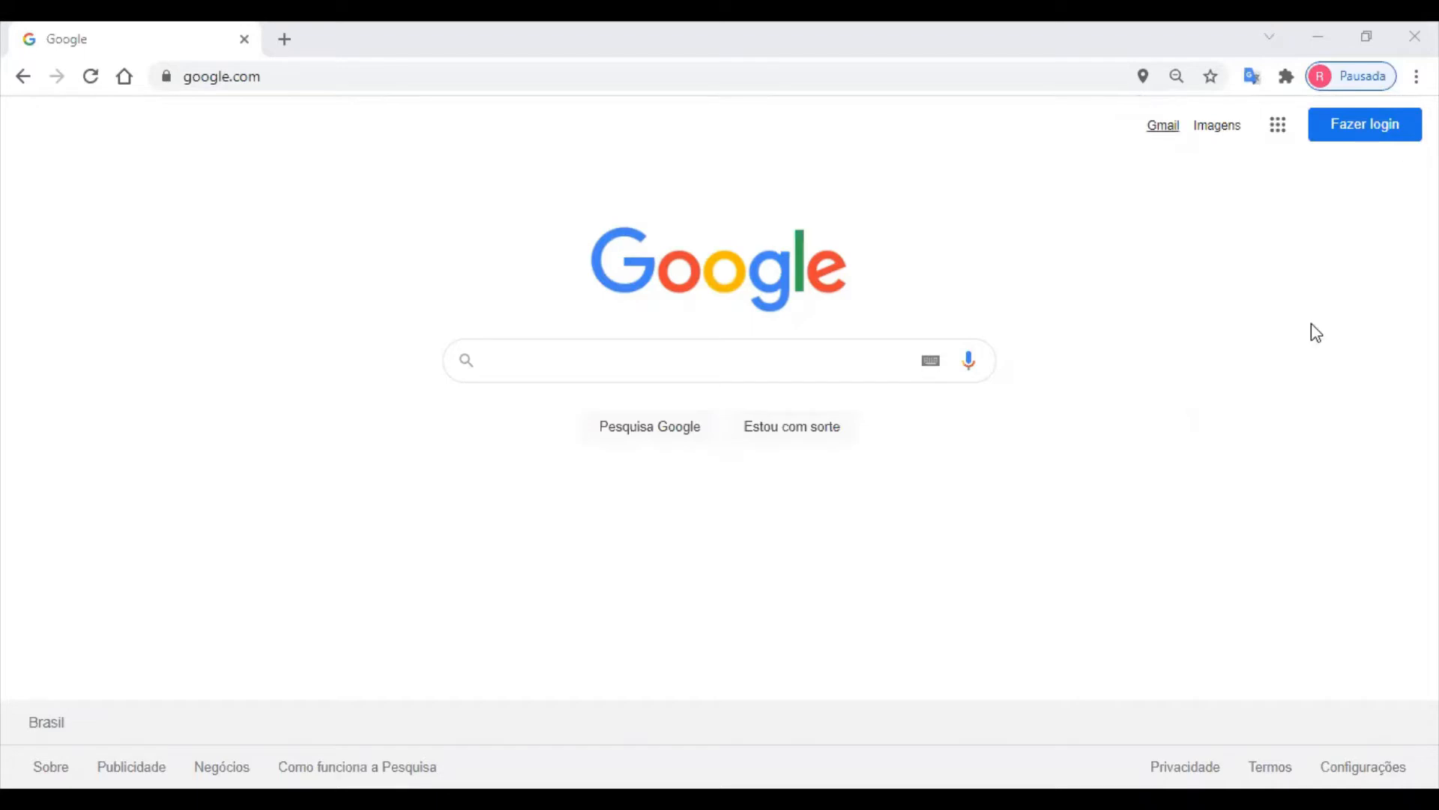
Search Google for "molinspiration" and open the Molinspiration Cheminformatics website
left_click(721, 361)
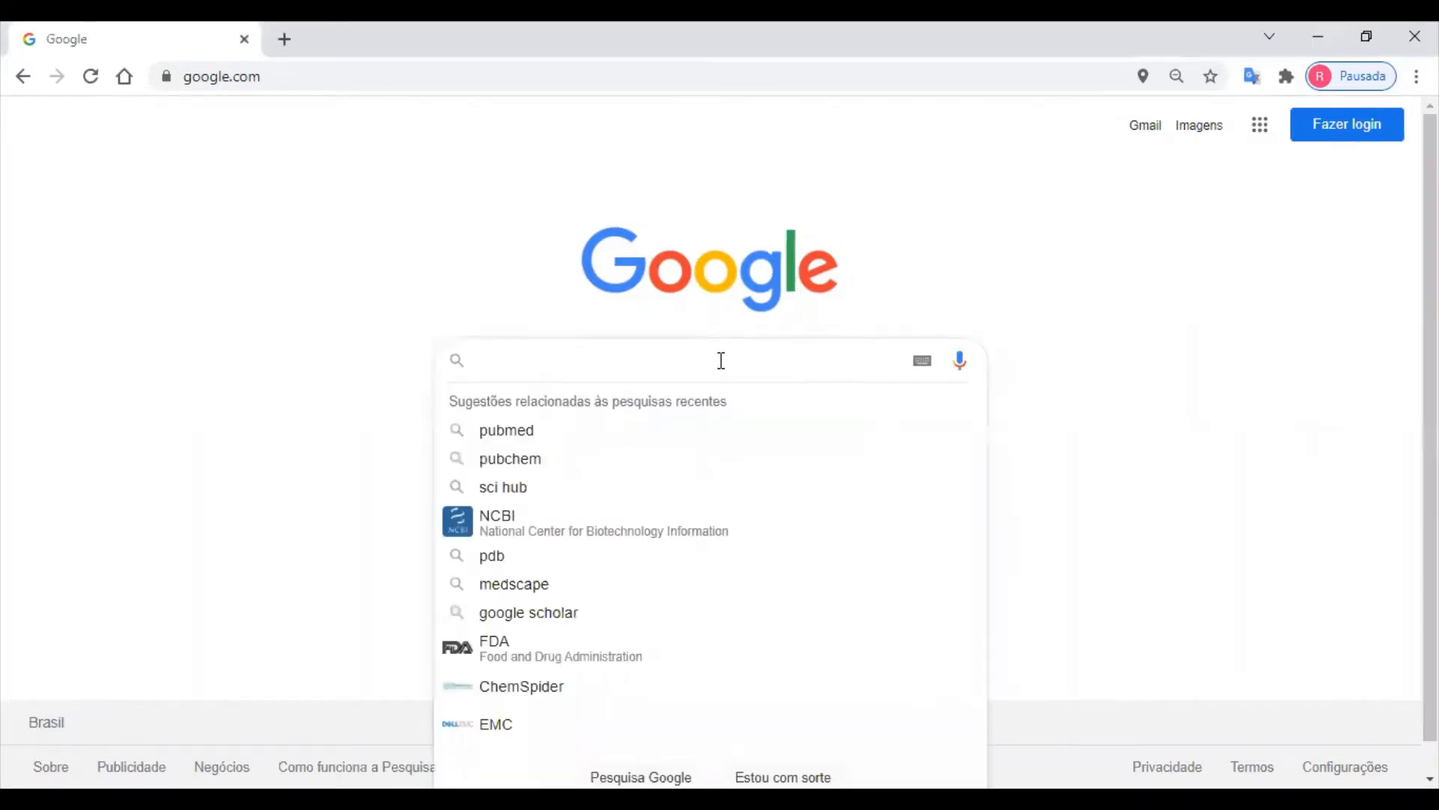
type("molin")
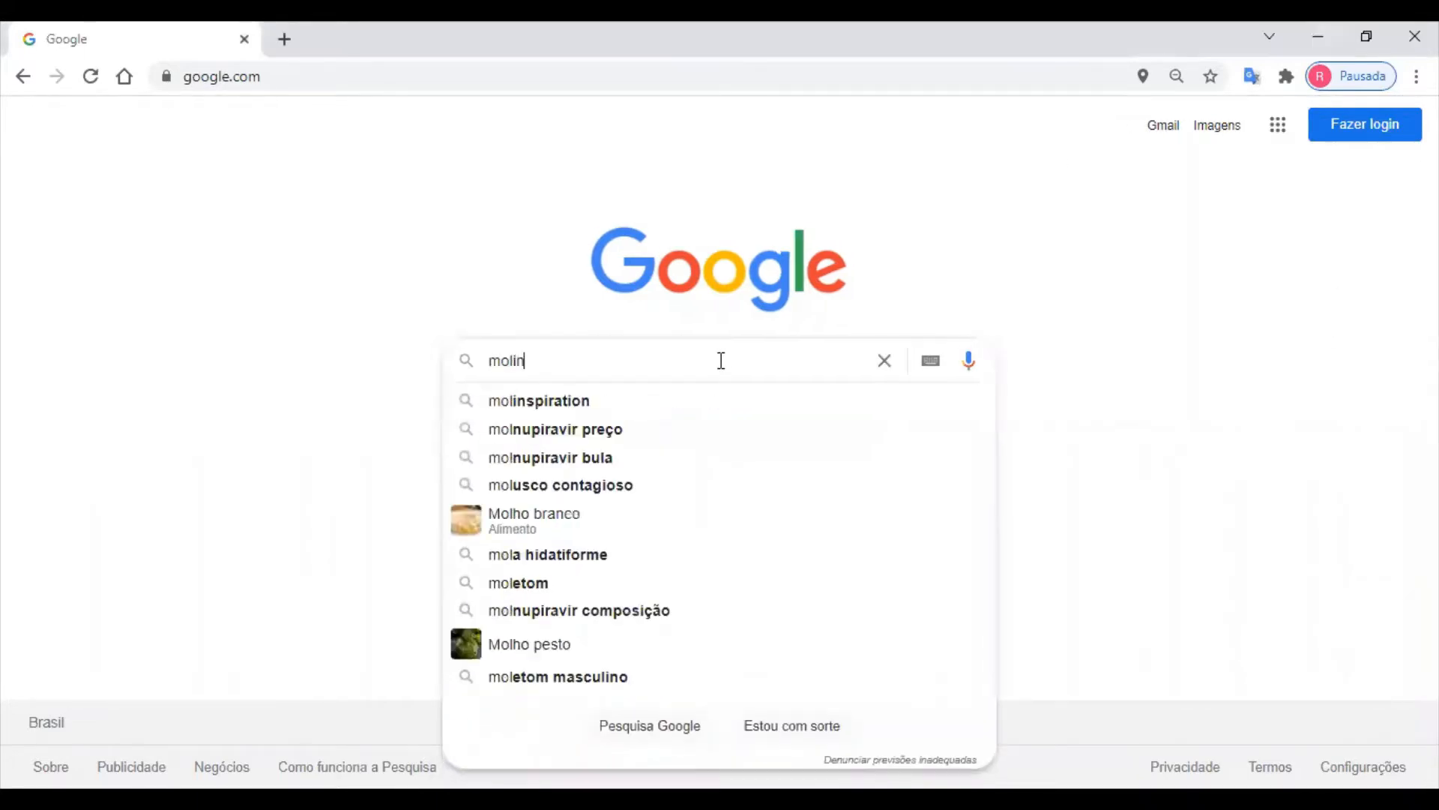
type("spira")
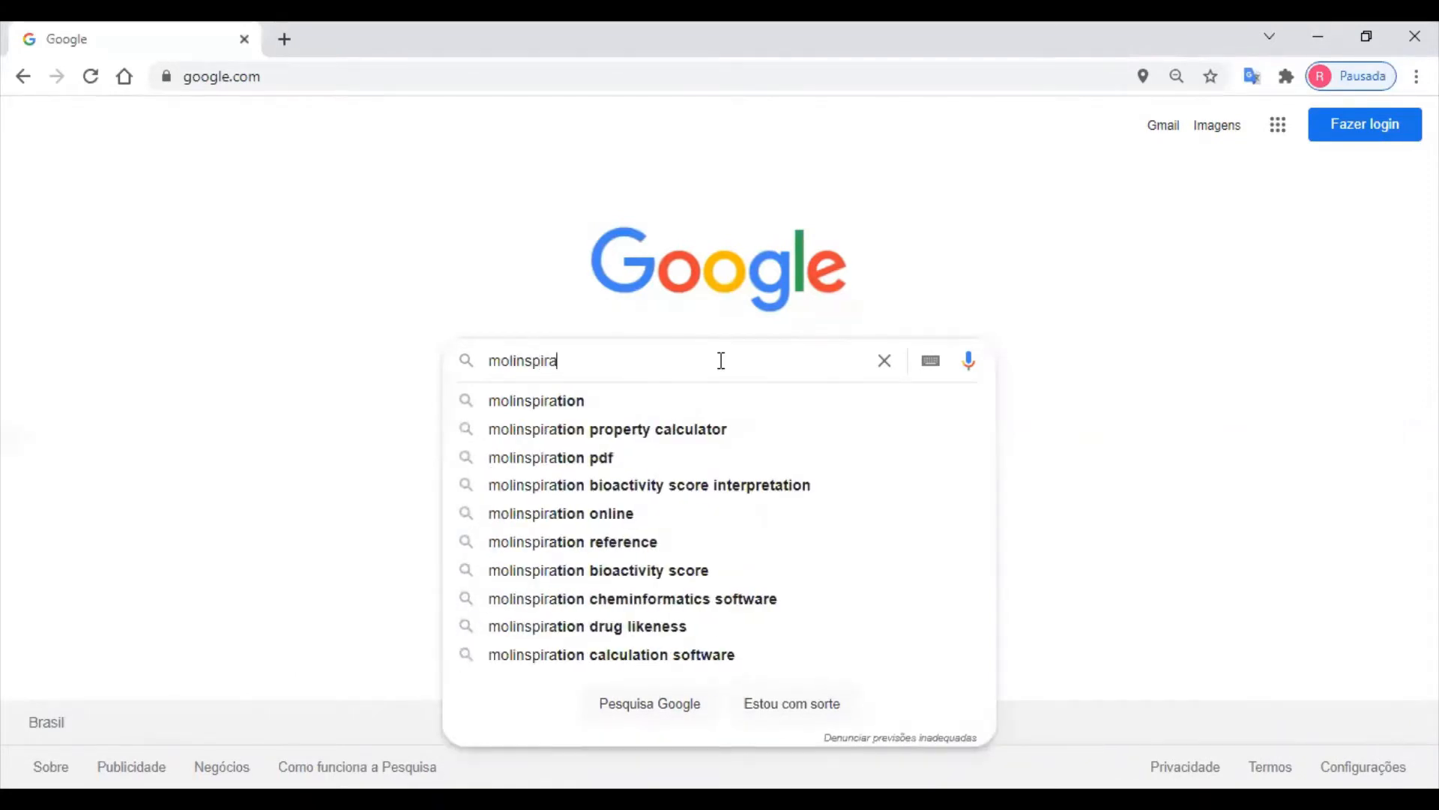
type("tion")
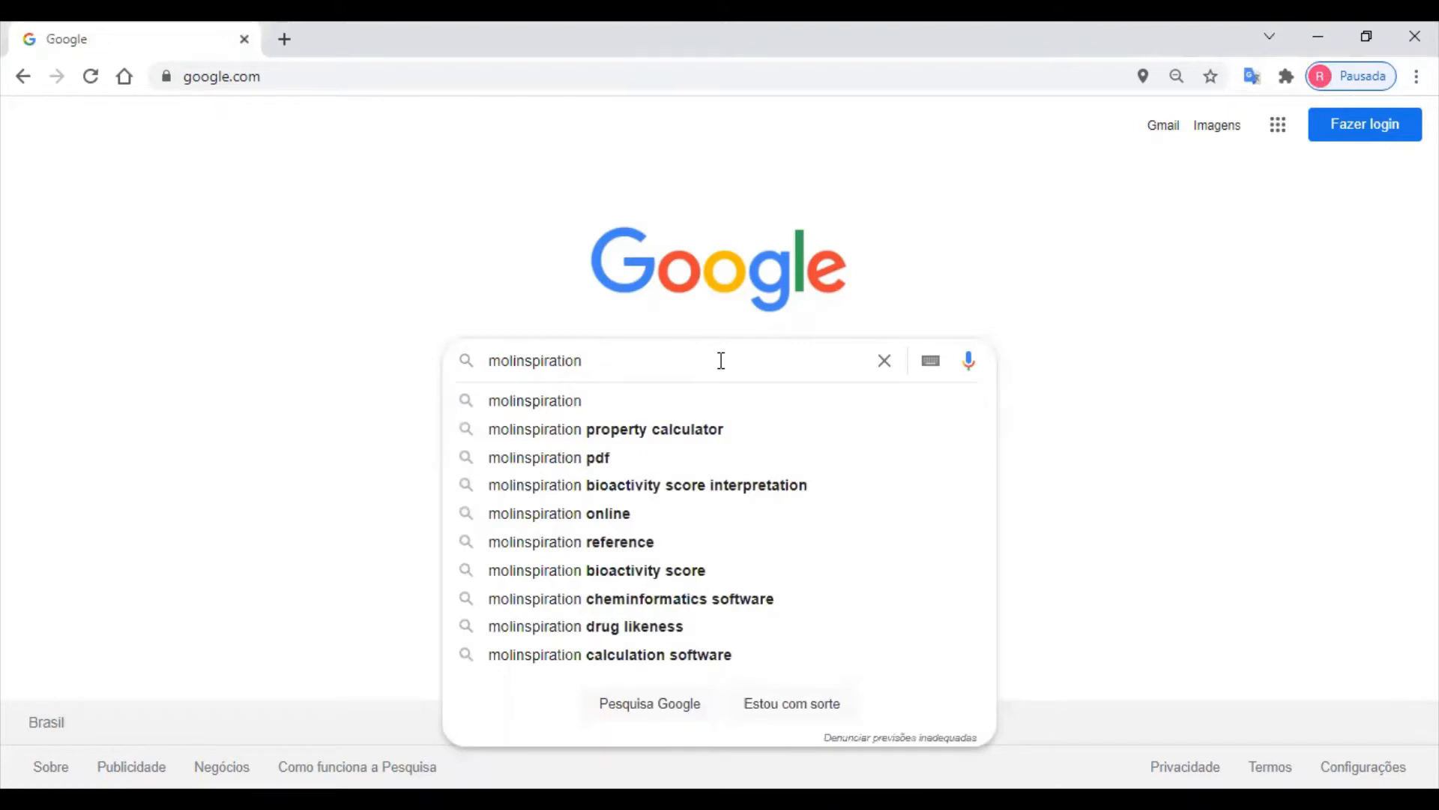
key("Return")
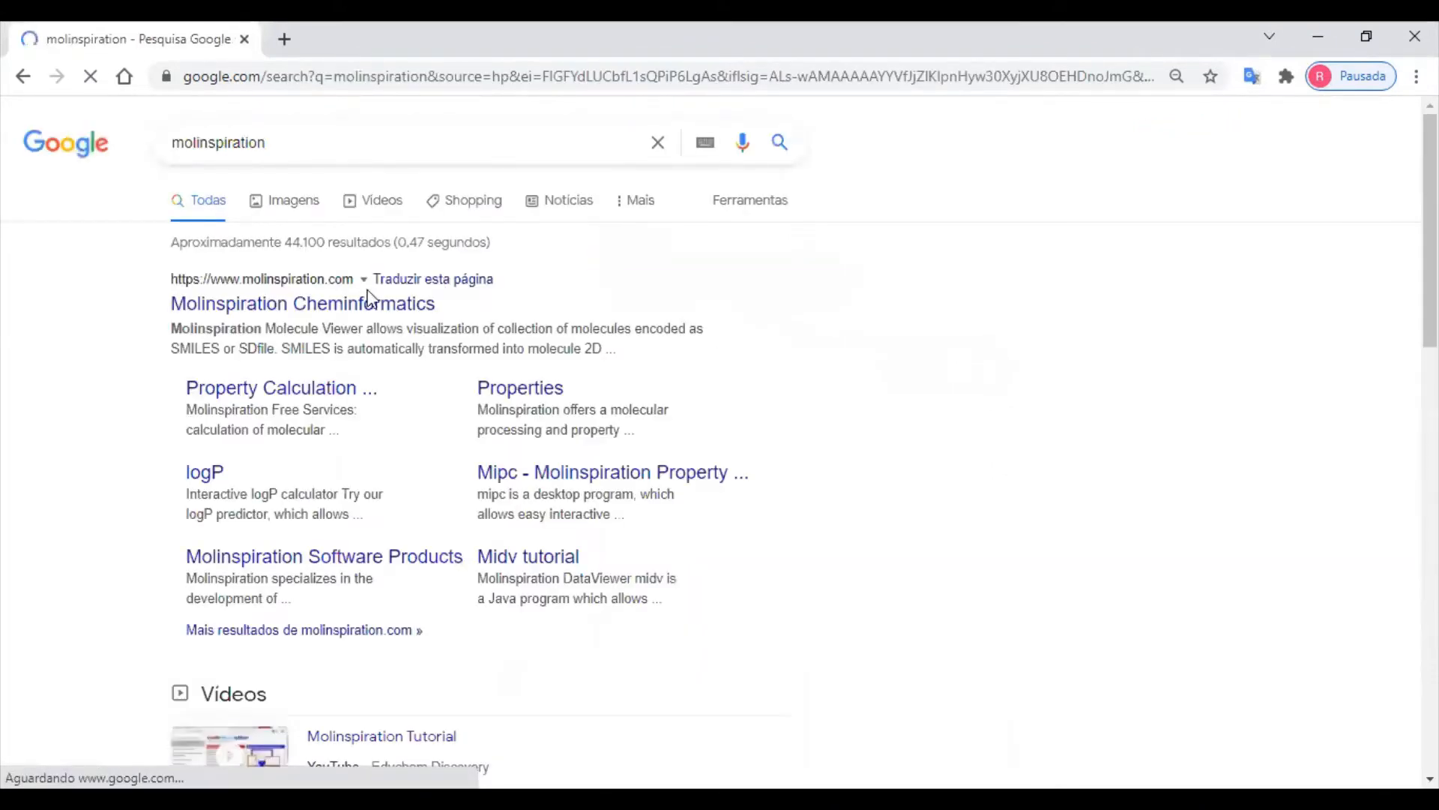
left_click(307, 309)
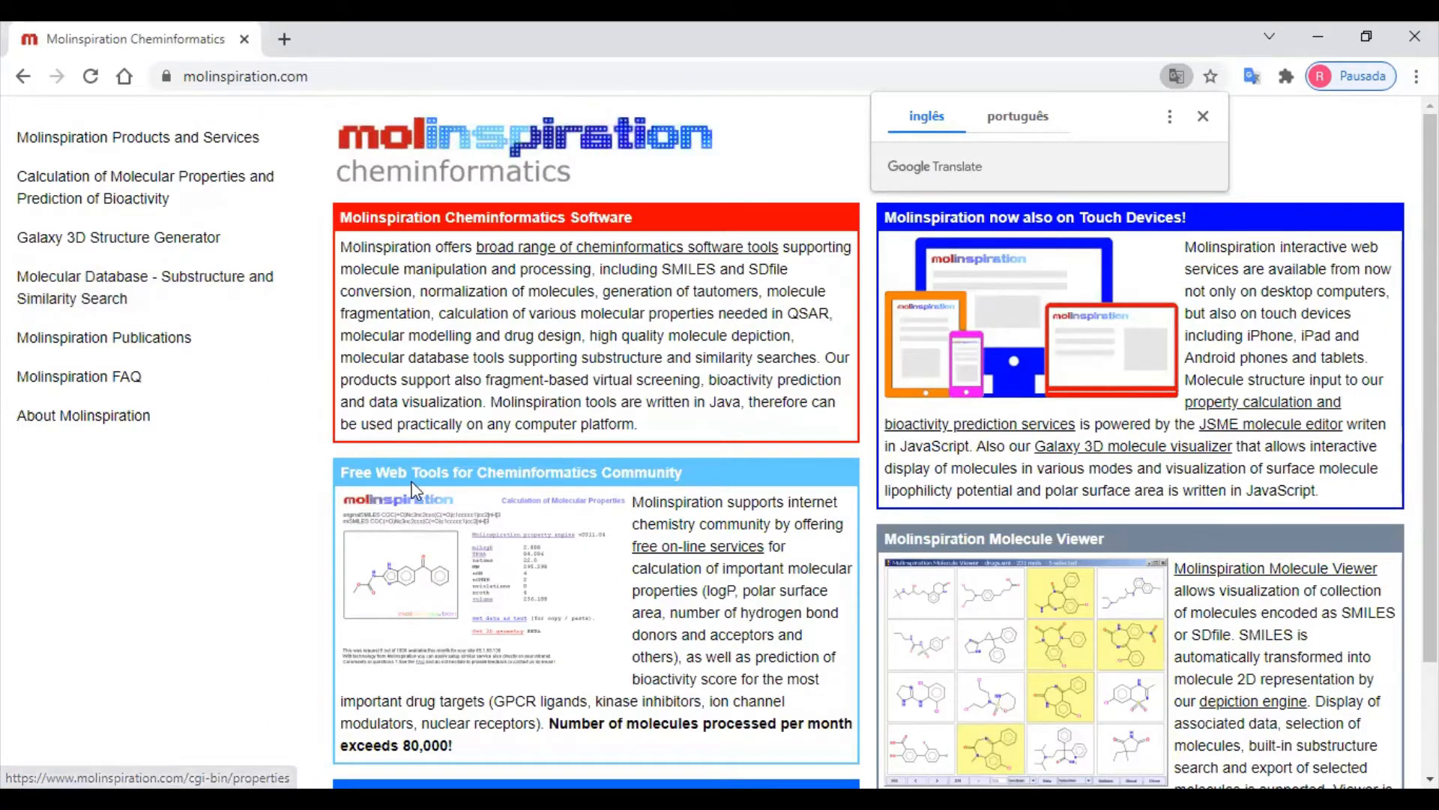
Open the free molecular property calculation service and place a benzene ring in the molecule editor
left_click(500, 600)
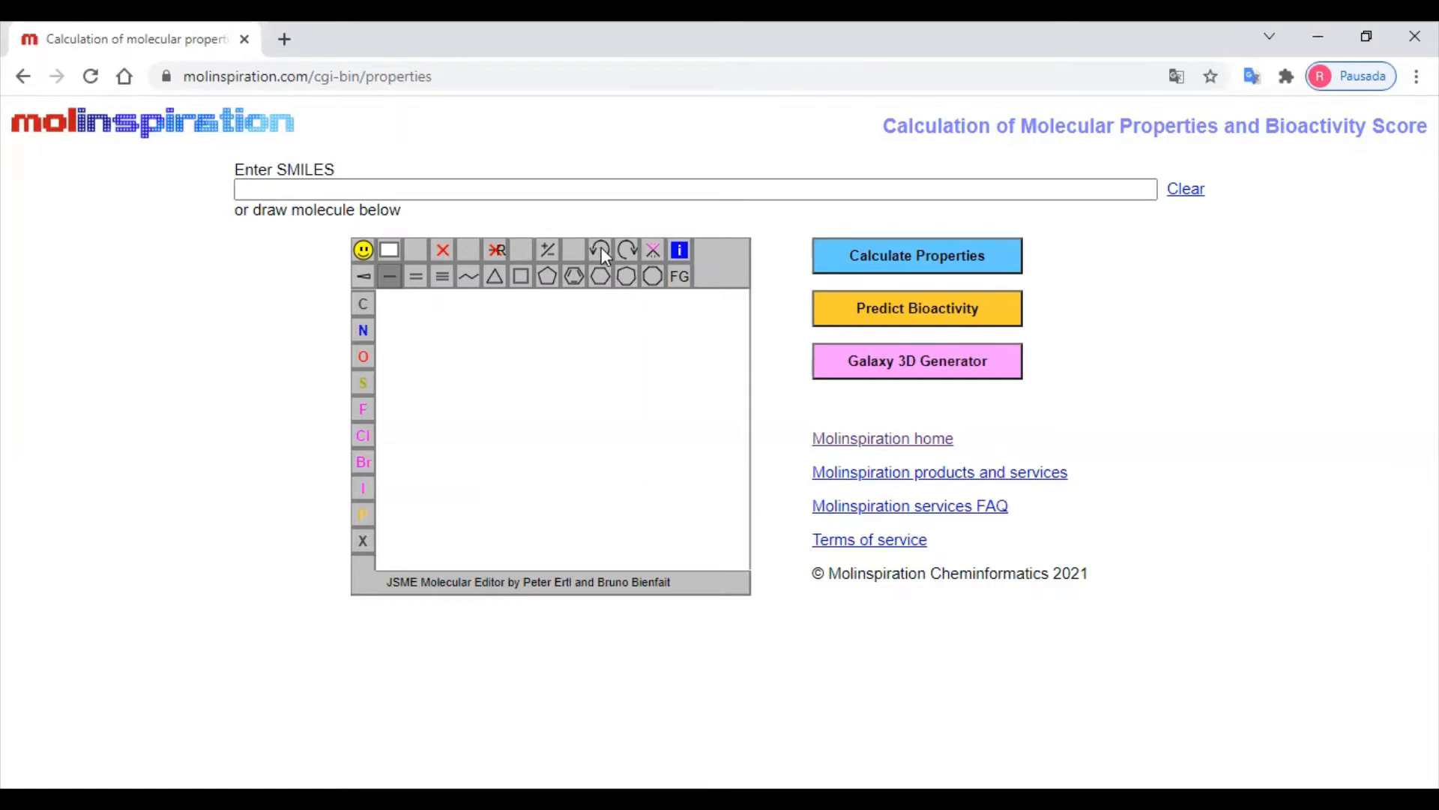
left_click(574, 277)
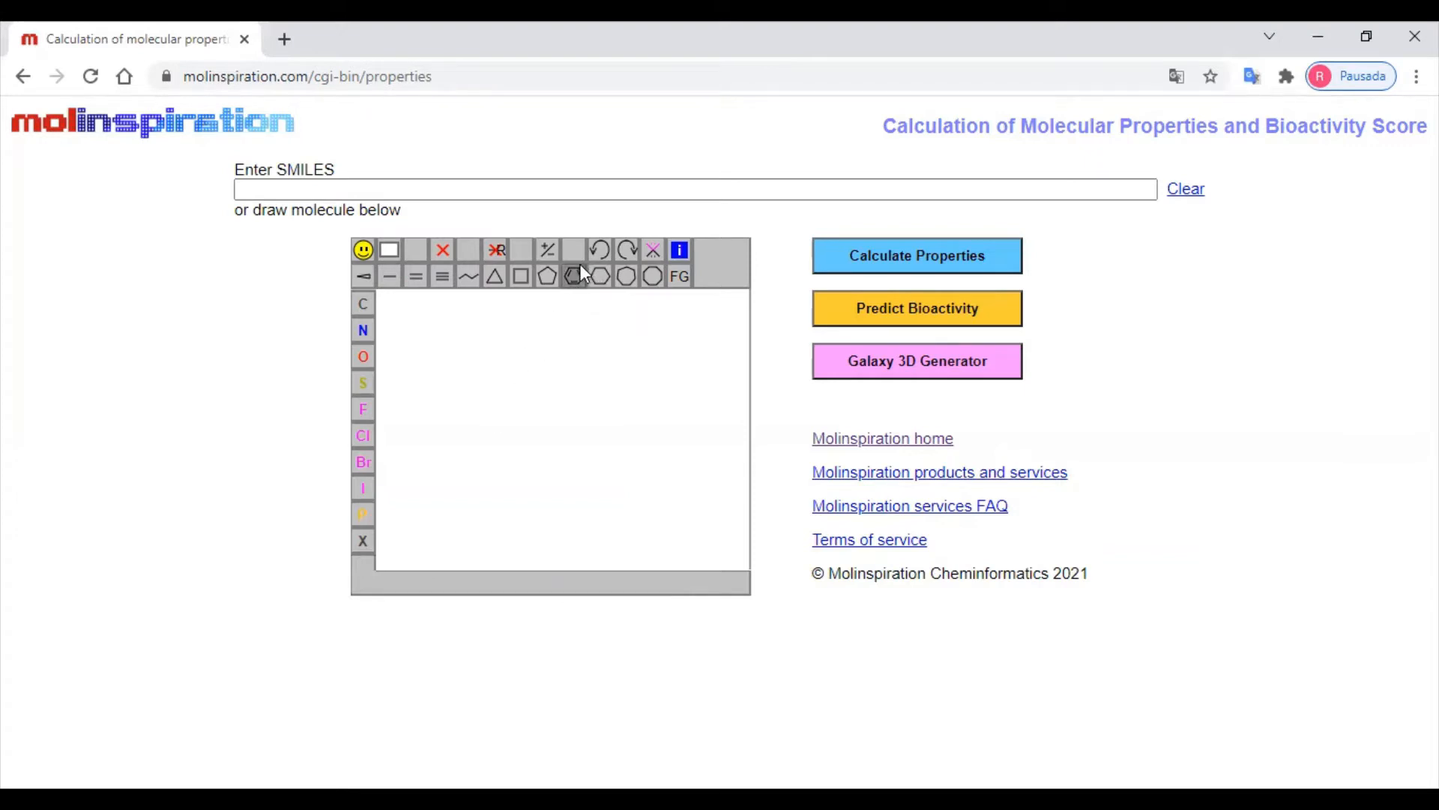
left_click(488, 425)
Add a single bond to the ring's lower-left atom and, on the opposite atom, a branched carbon chain with one double-bonded branch
left_click(389, 276)
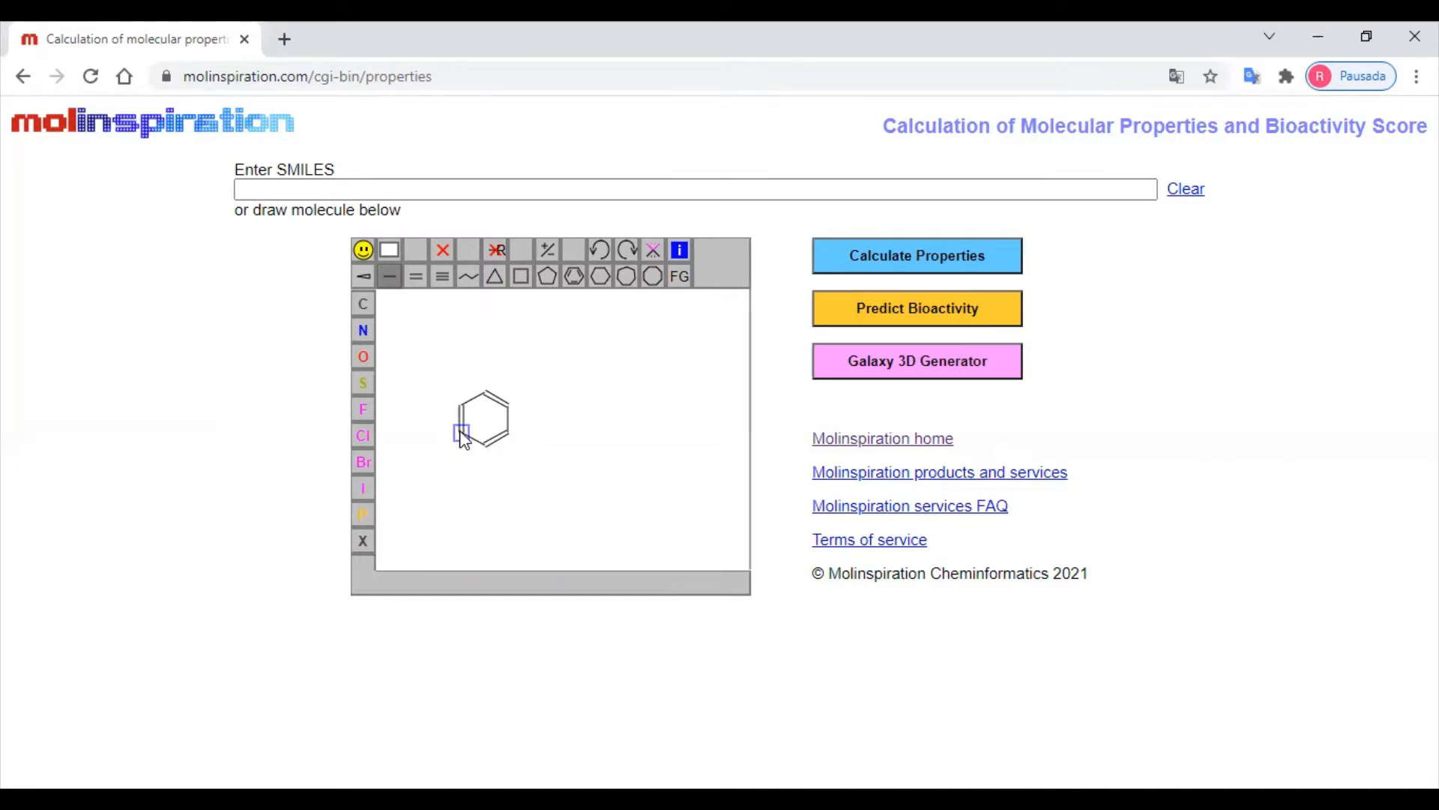
left_click(461, 435)
left_click(510, 407)
left_click(530, 394)
left_click(554, 409)
left_click(554, 408)
left_click(414, 279)
left_click(554, 423)
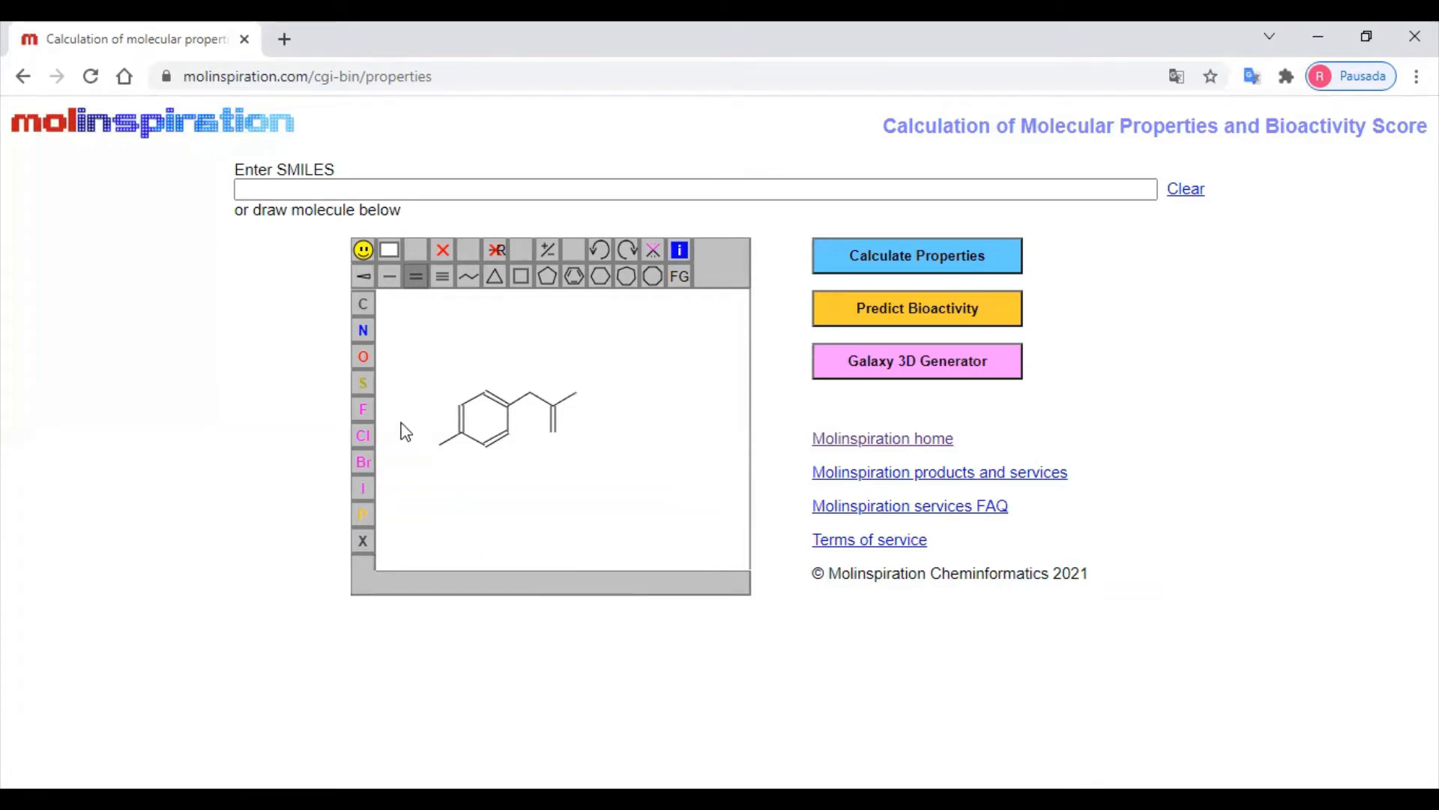
Change the chain atom next to the ring to nitrogen, and the ring's lower-left substituent and the double-bonded end to oxygen
left_click(363, 330)
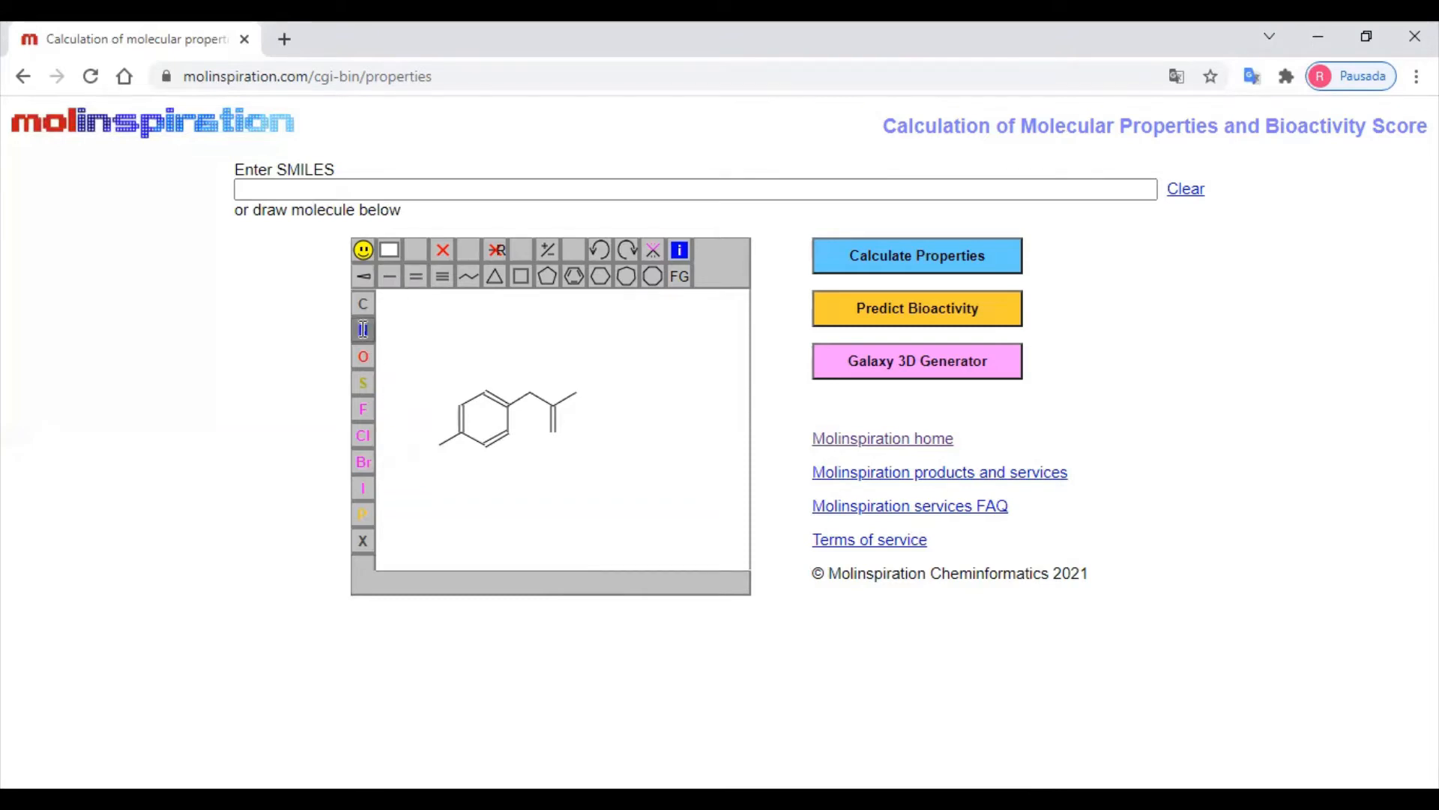
left_click(530, 392)
left_click(362, 360)
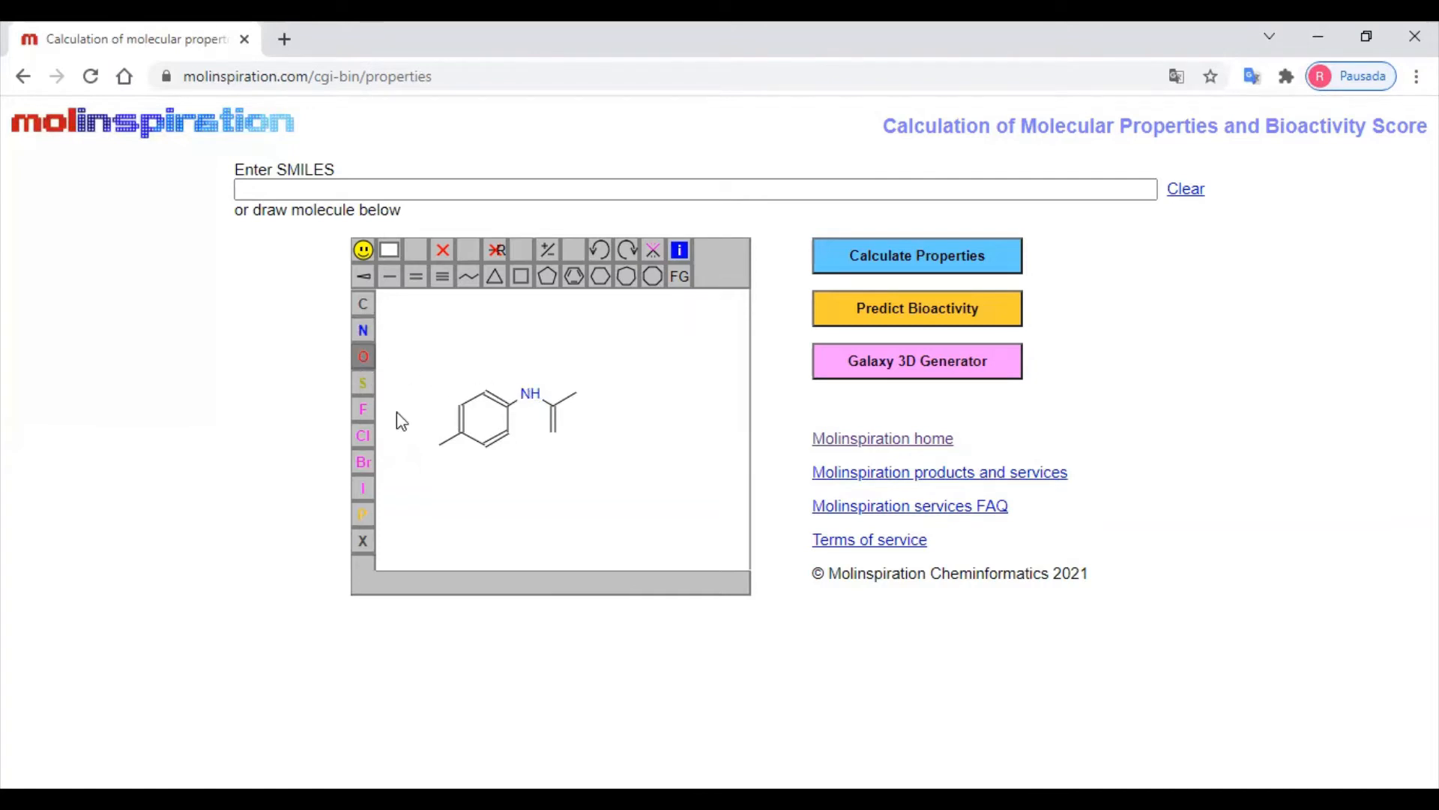
left_click(435, 452)
left_click(553, 436)
Generate the molecule's 3D structure with Galaxy 3D Generator and view it in dotted, tubes and wires rendering
left_click(915, 370)
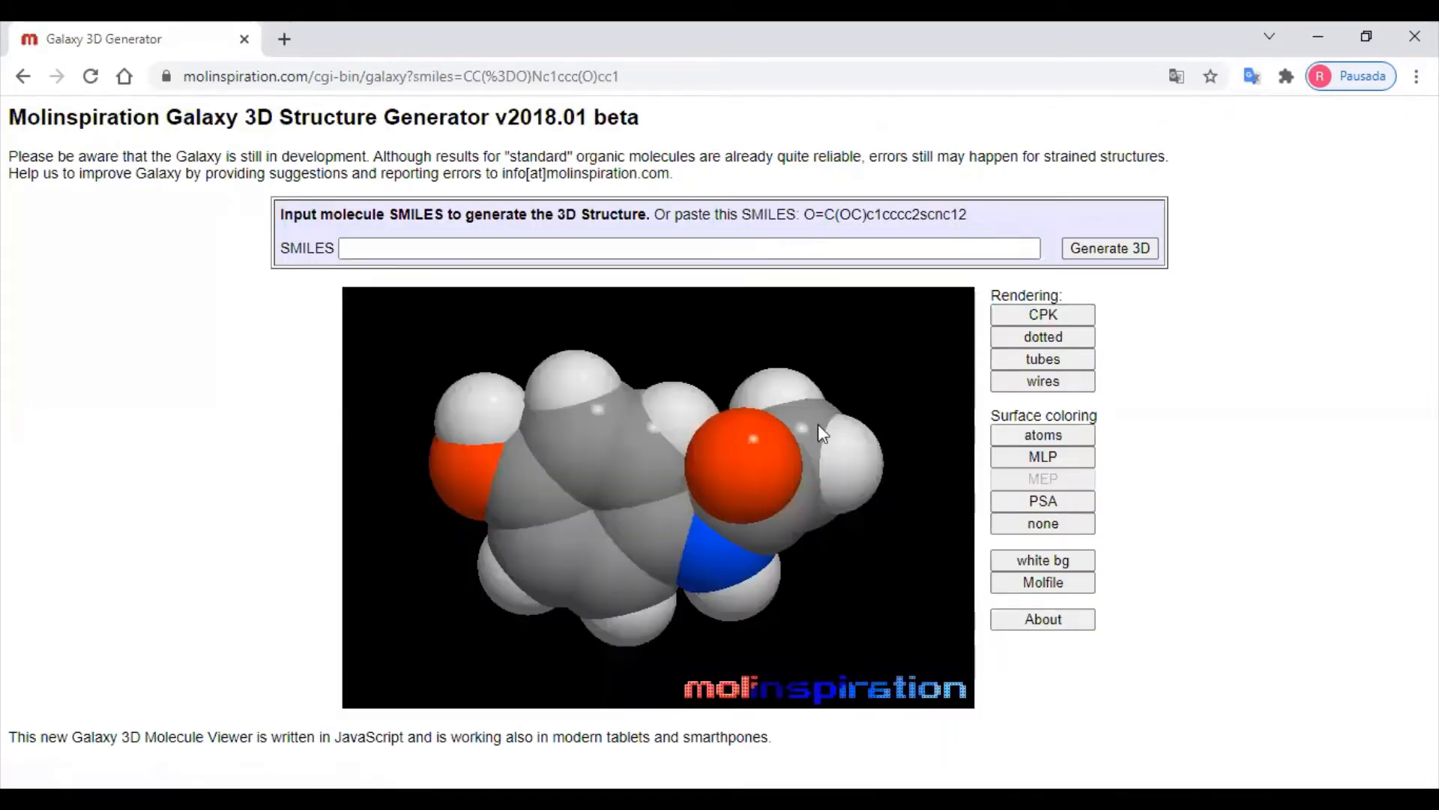
left_click(1036, 341)
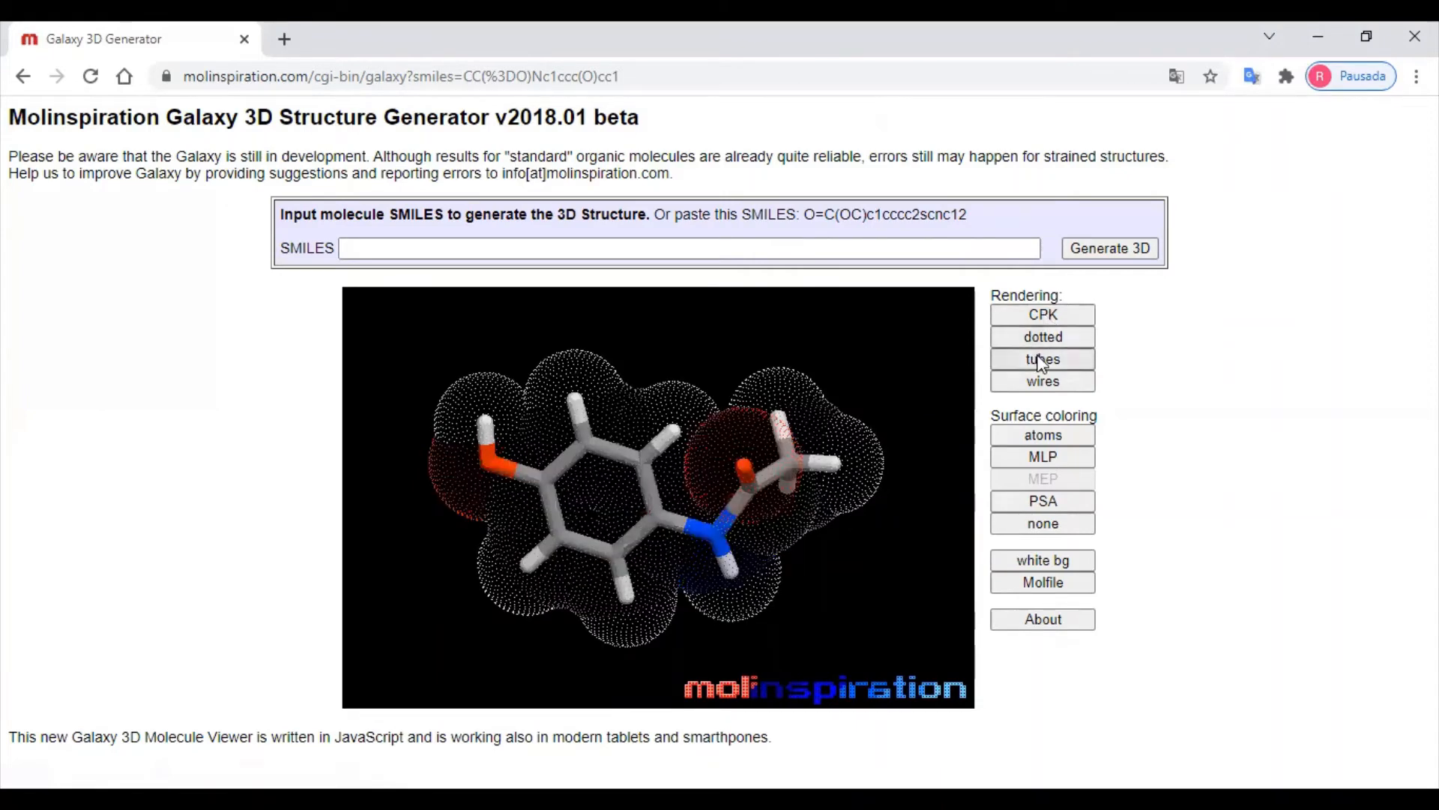
left_click(1038, 364)
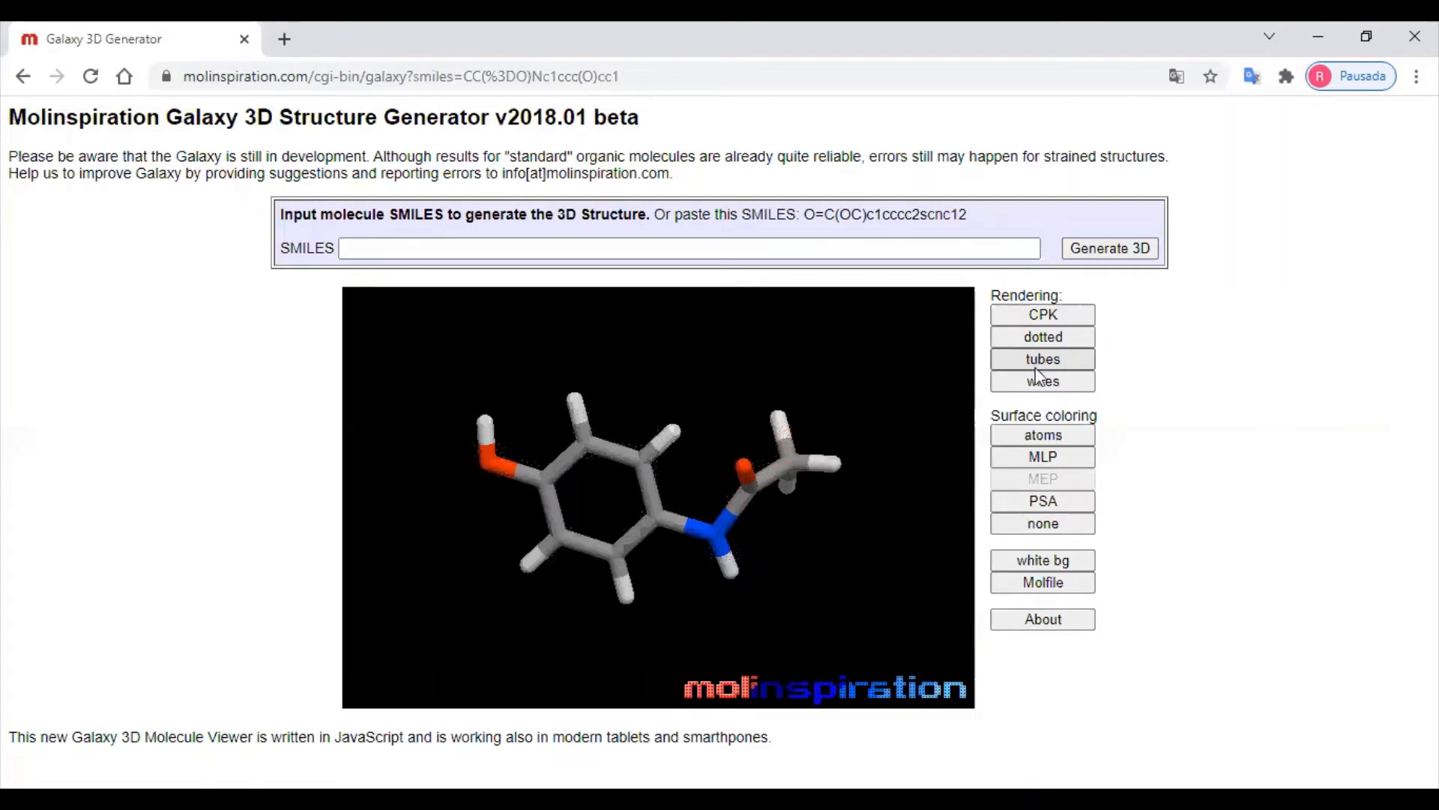
left_click(1030, 384)
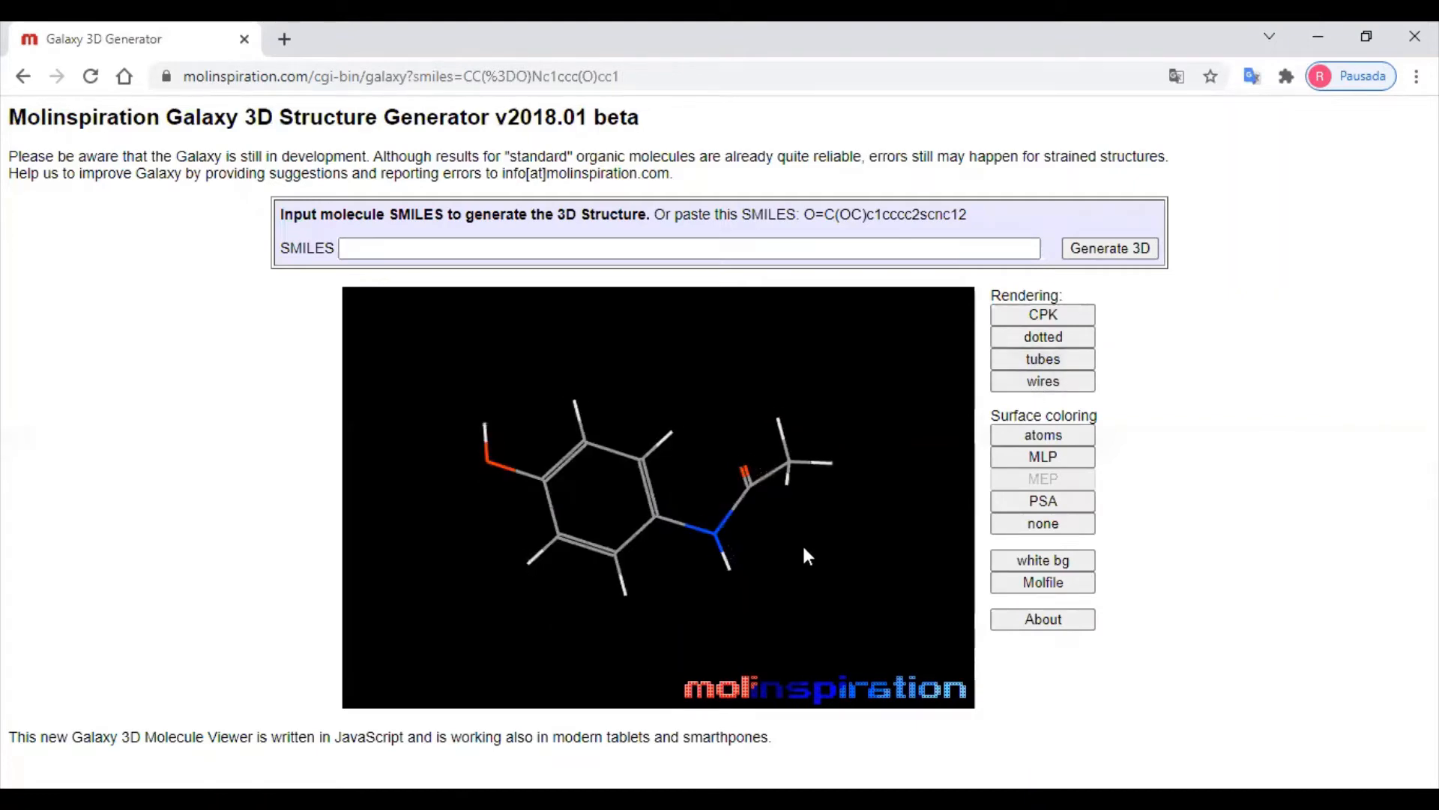
Rotate the wireframe 3D molecule to view it from other angles and toggle the white background on and off
left_click_drag(802, 543, 646, 350)
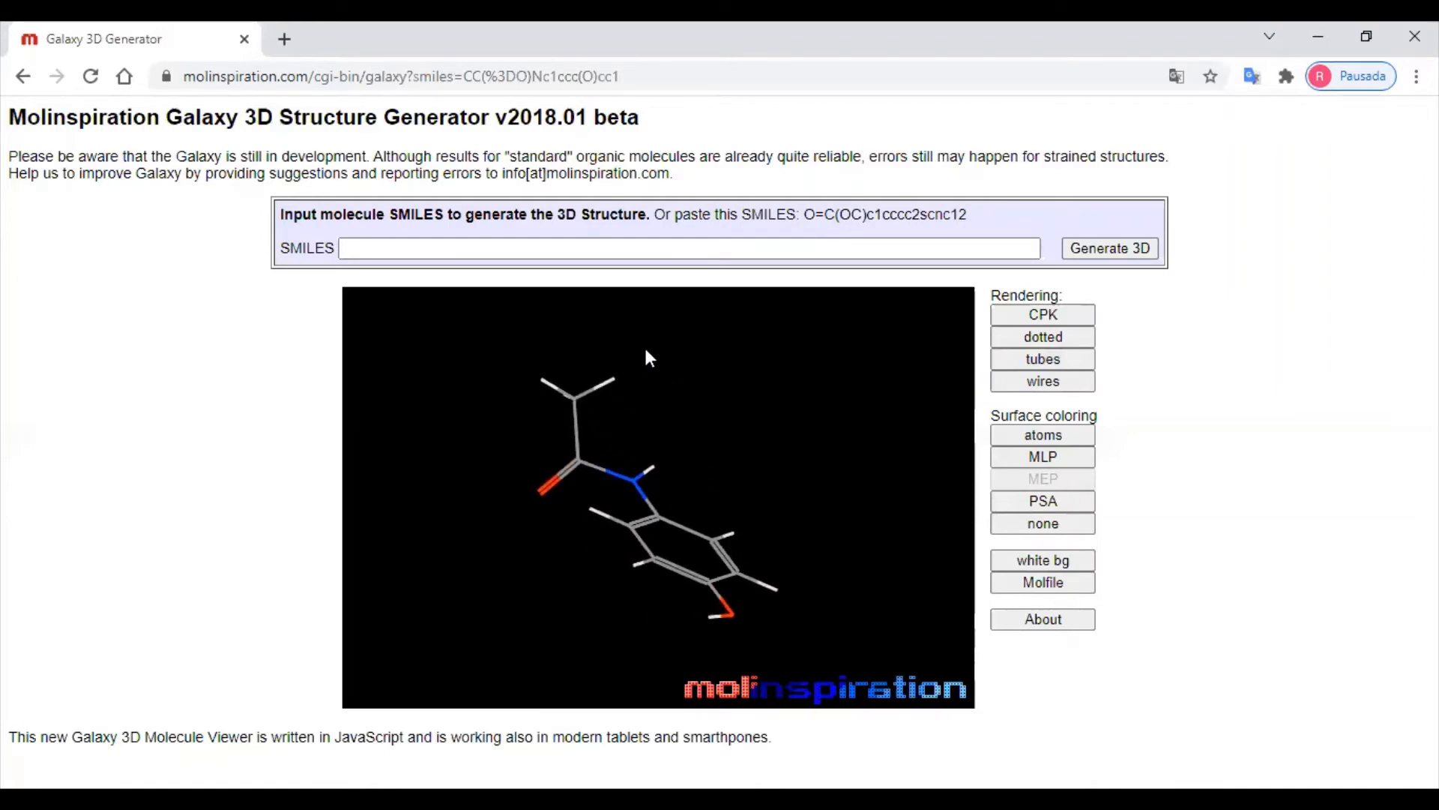
left_click(1051, 559)
left_click(1052, 559)
left_click_drag(751, 466, 732, 513)
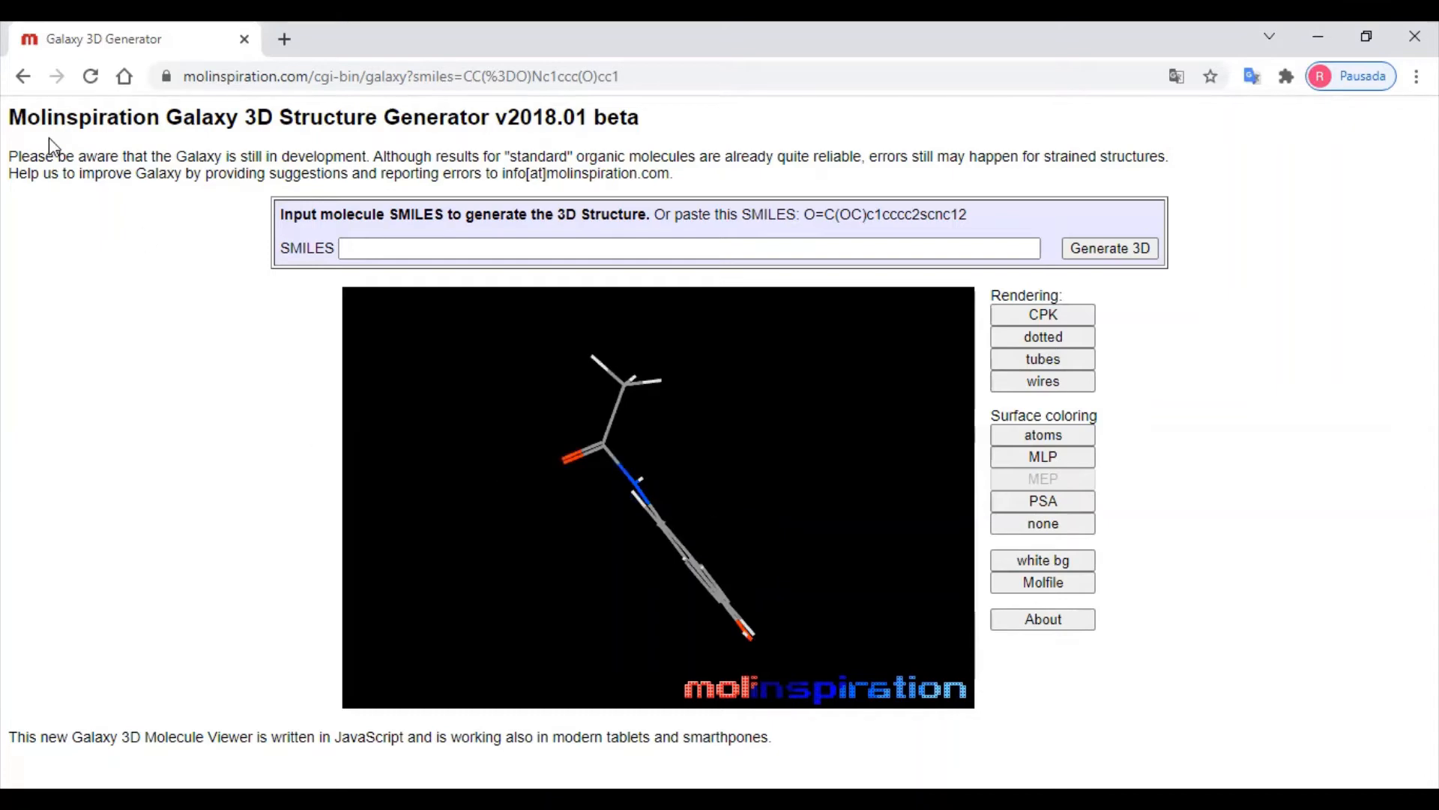
Return to the drawn molecule and predict its bioactivity, highlighting the compound name and the ion channel modulator score
left_click(23, 77)
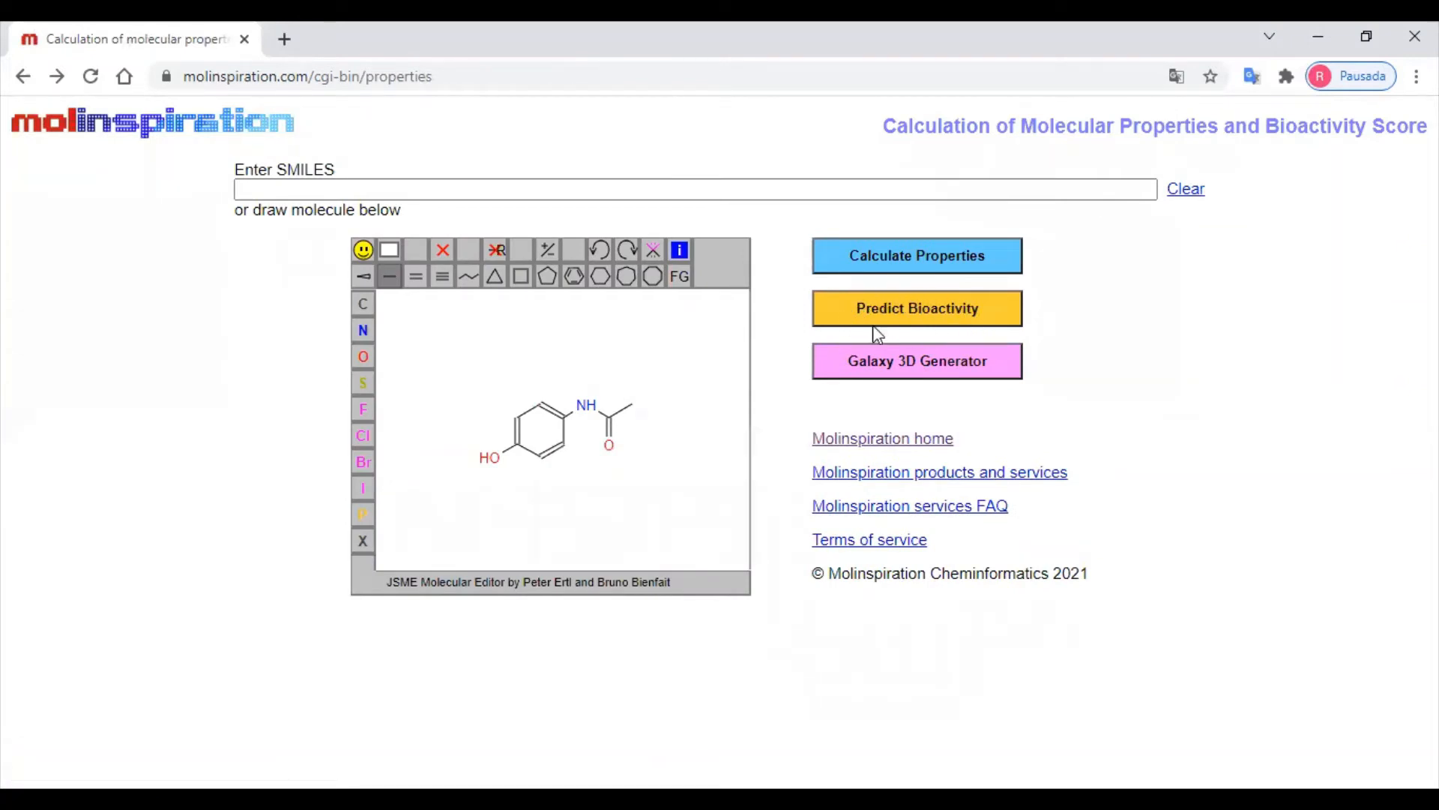
left_click(949, 330)
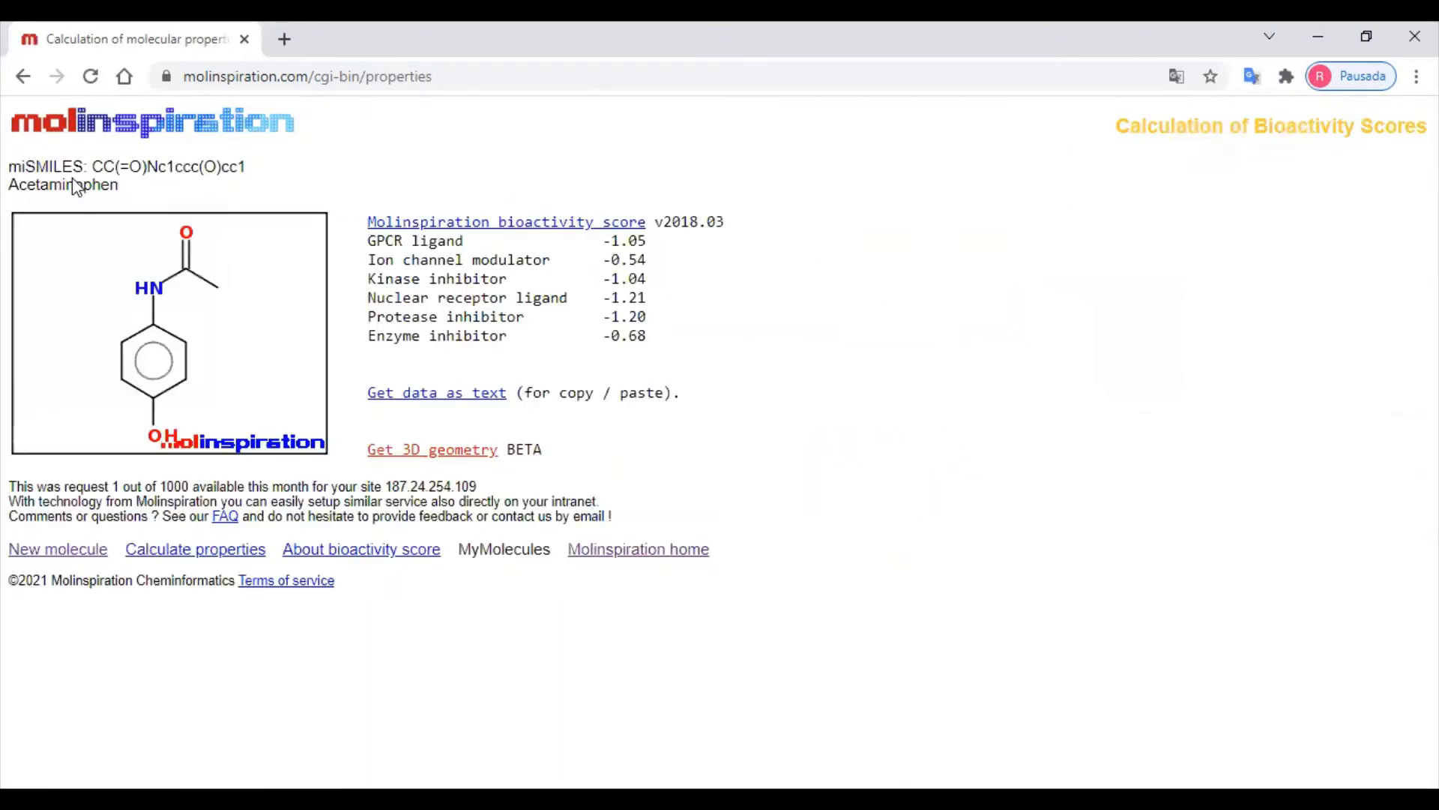
left_click_drag(118, 184, 11, 178)
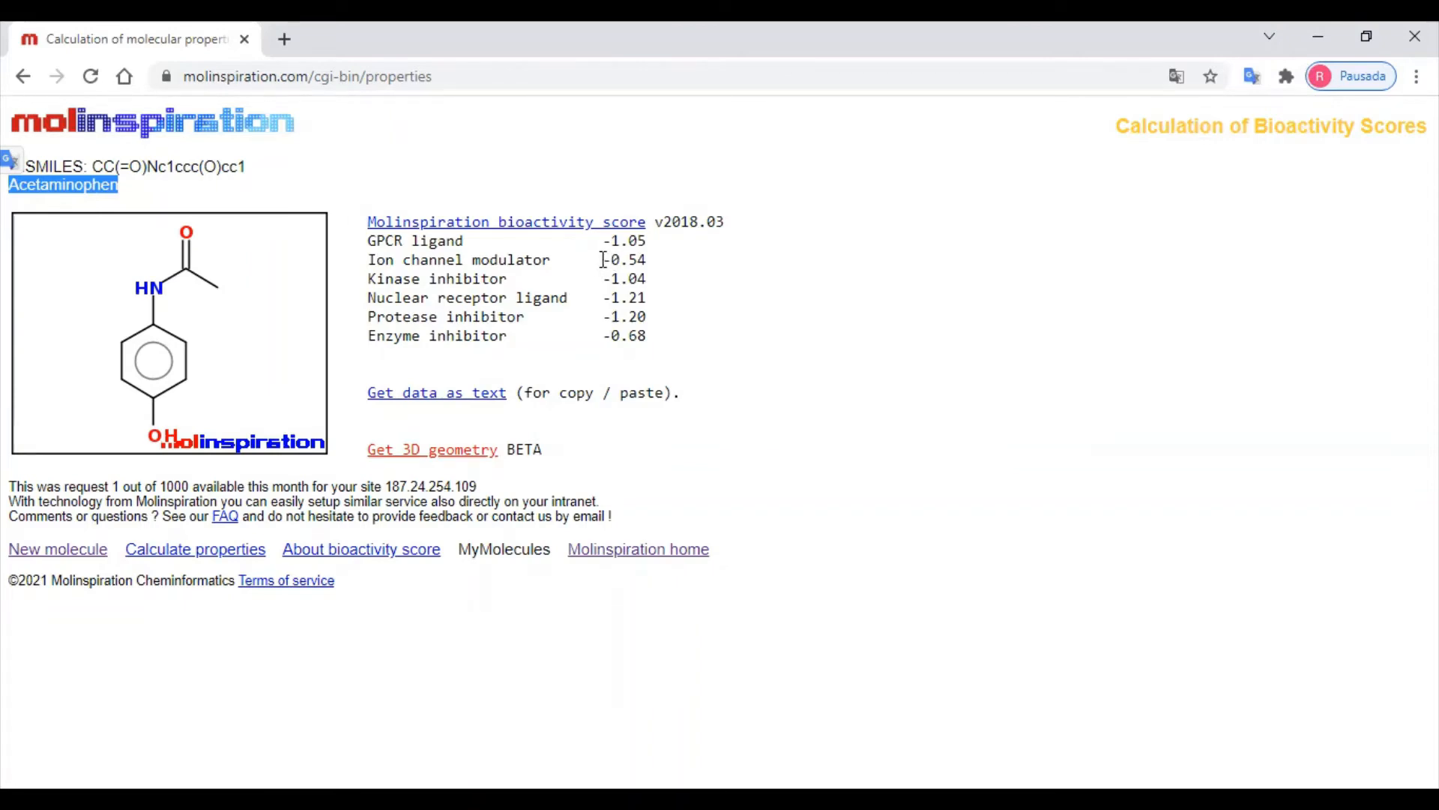
left_click_drag(602, 260, 645, 262)
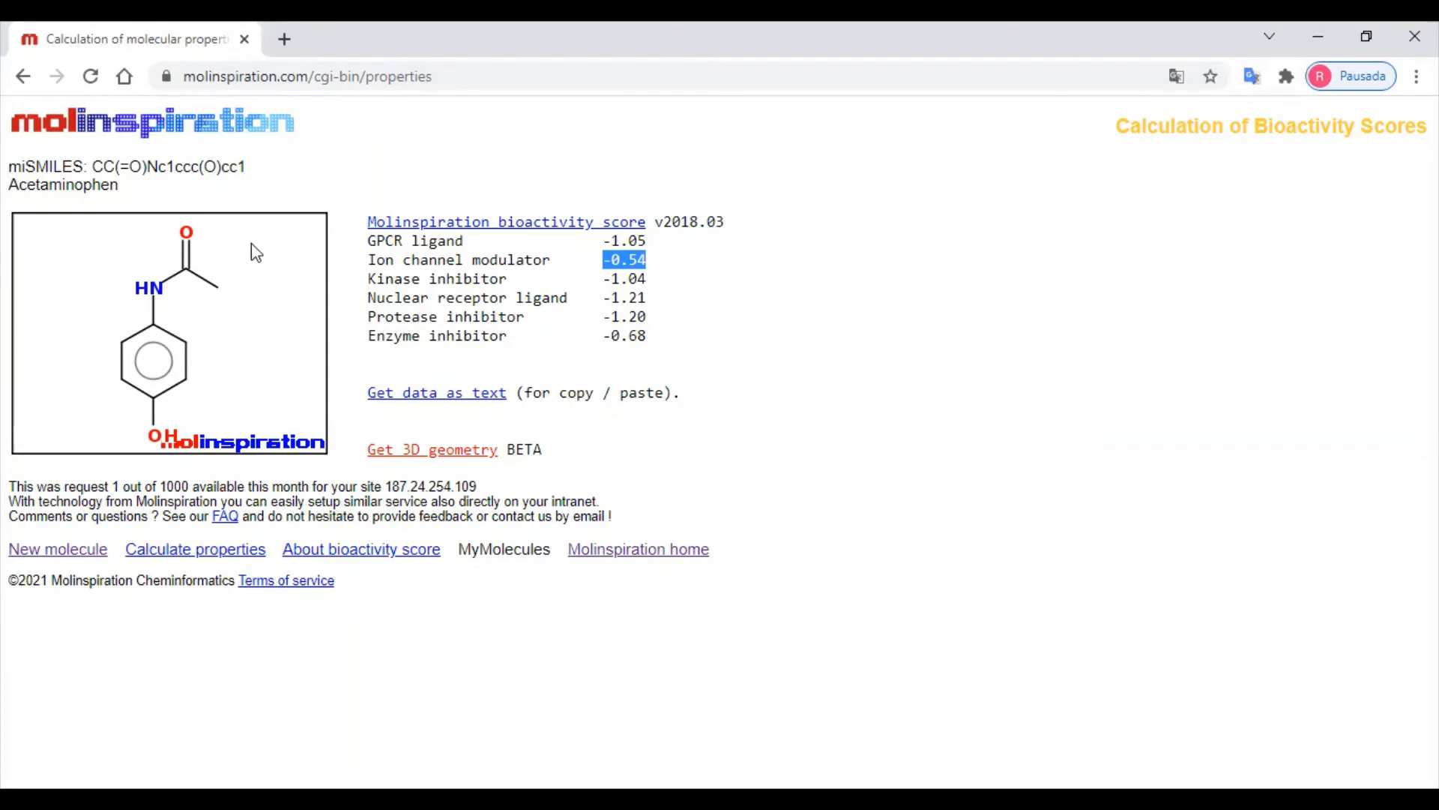
Back in the editor, attach a benzene ring at the terminal methyl carbon and fuse another onto the phenol ring's upper-left bond
left_click(23, 78)
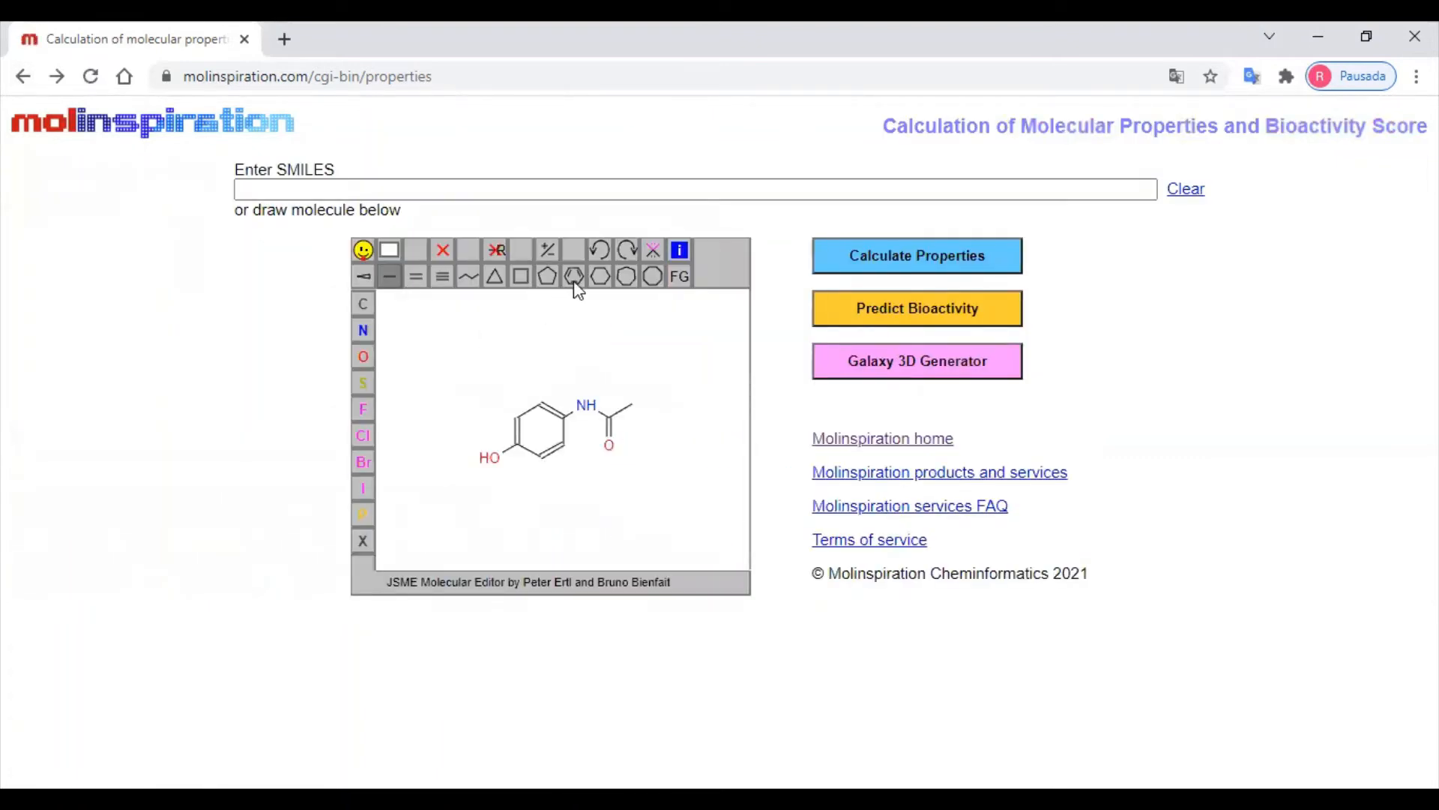
left_click(574, 279)
left_click(632, 404)
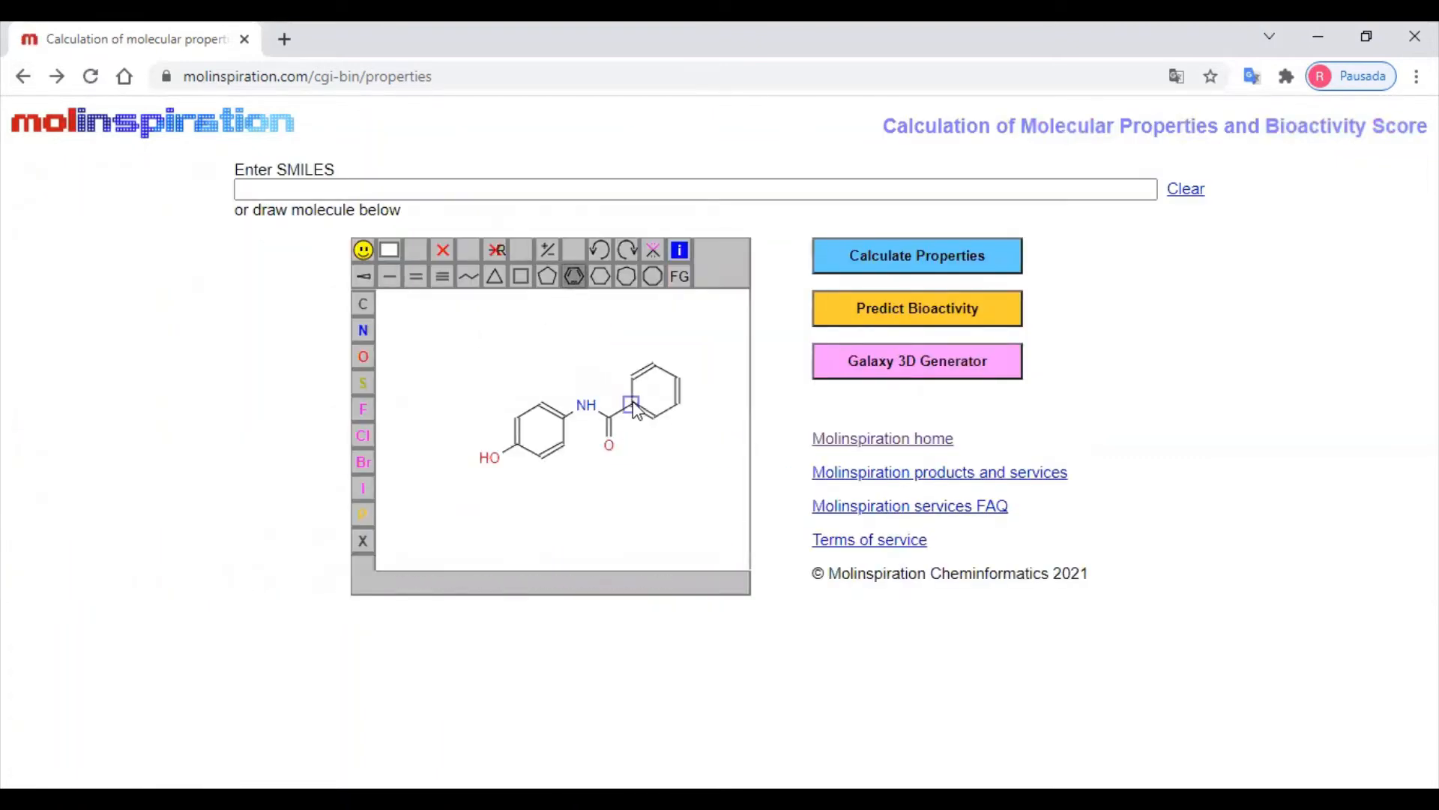
left_click(527, 411)
Predict the modified molecule's bioactivity and highlight the kinase inhibitor score, the enzyme inhibitor score and the compound name
left_click(970, 327)
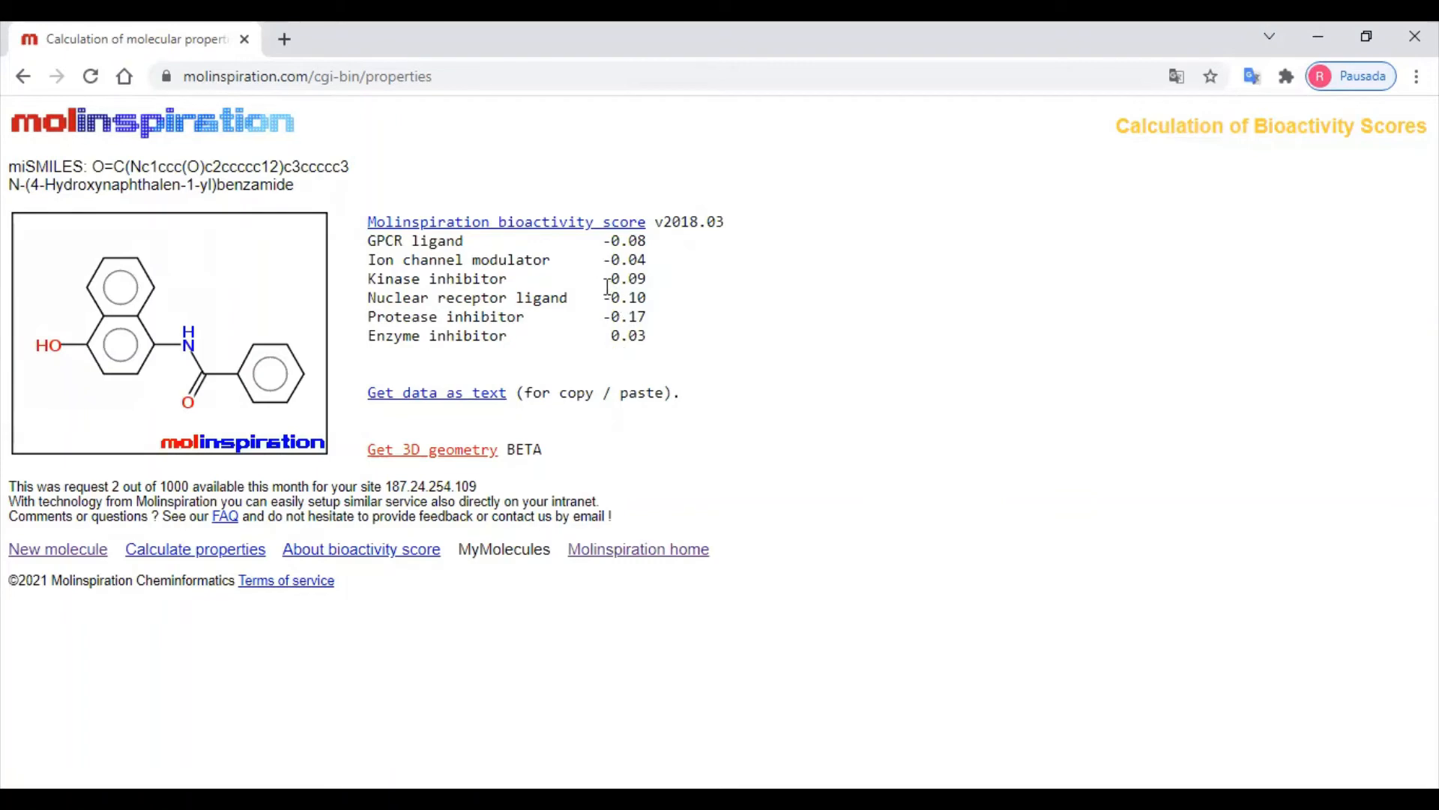
left_click_drag(609, 278, 650, 289)
left_click_drag(609, 336, 646, 335)
left_click_drag(294, 186, 12, 193)
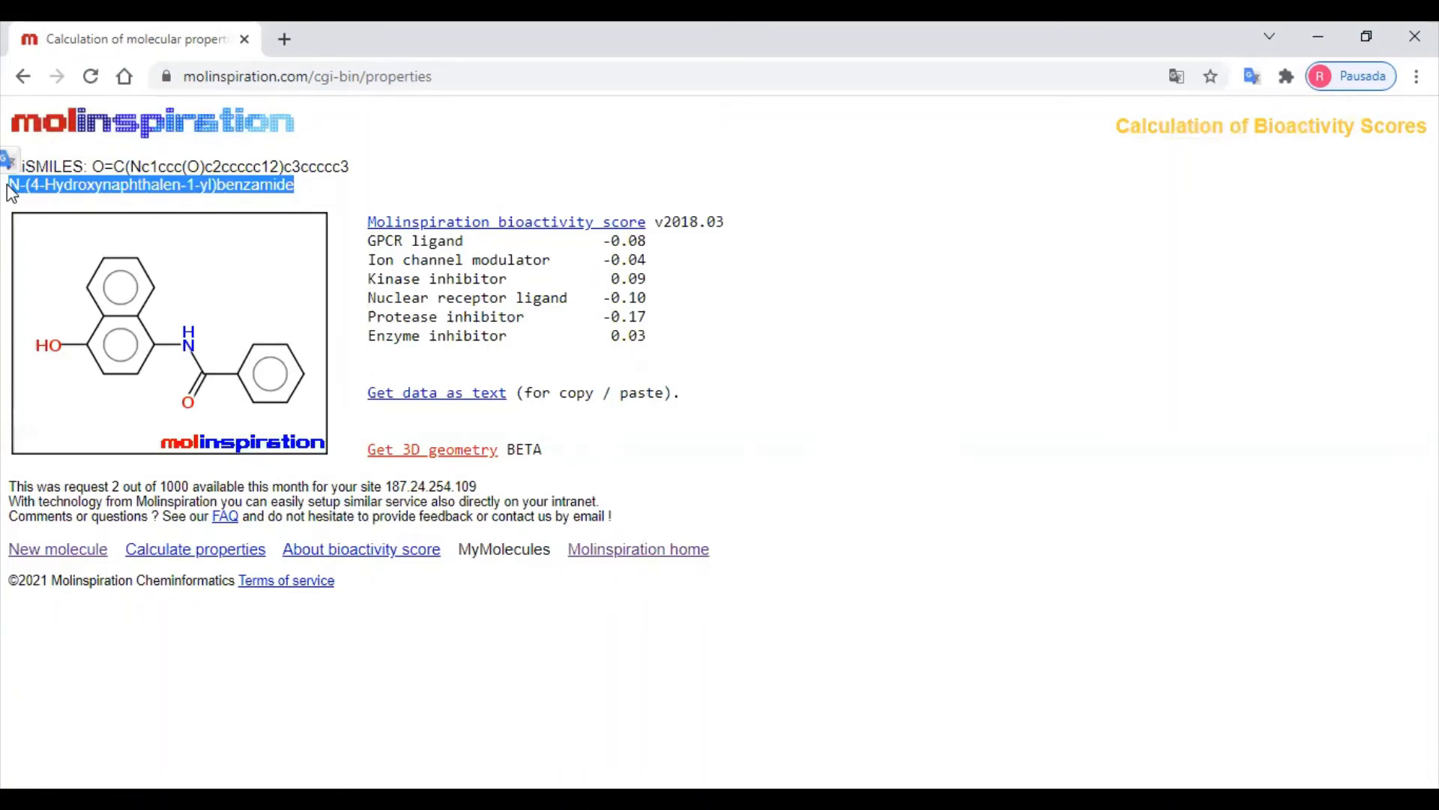
Return to the editor and delete the bonds of the extra ring fused to the phenol ring
left_click(23, 78)
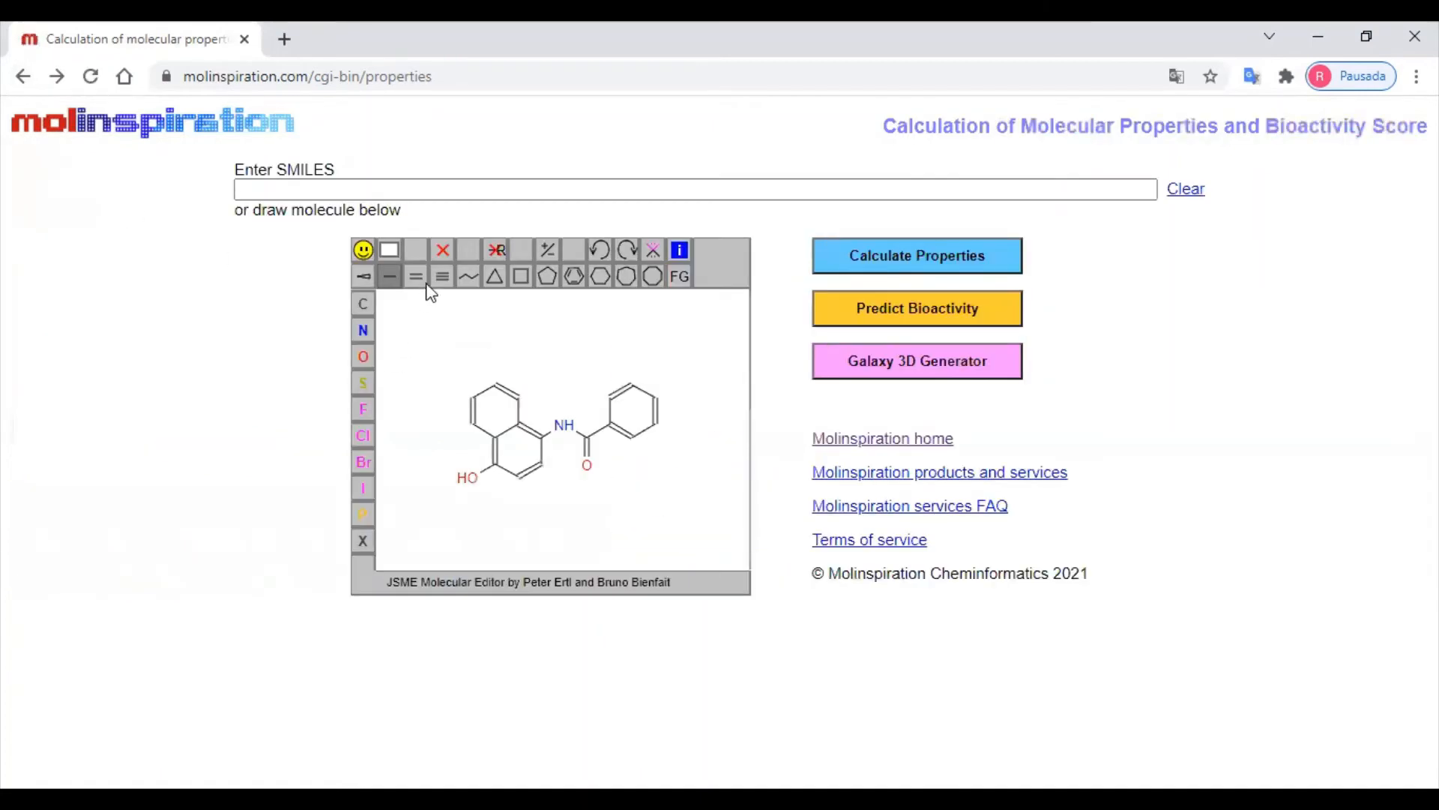
left_click(600, 254)
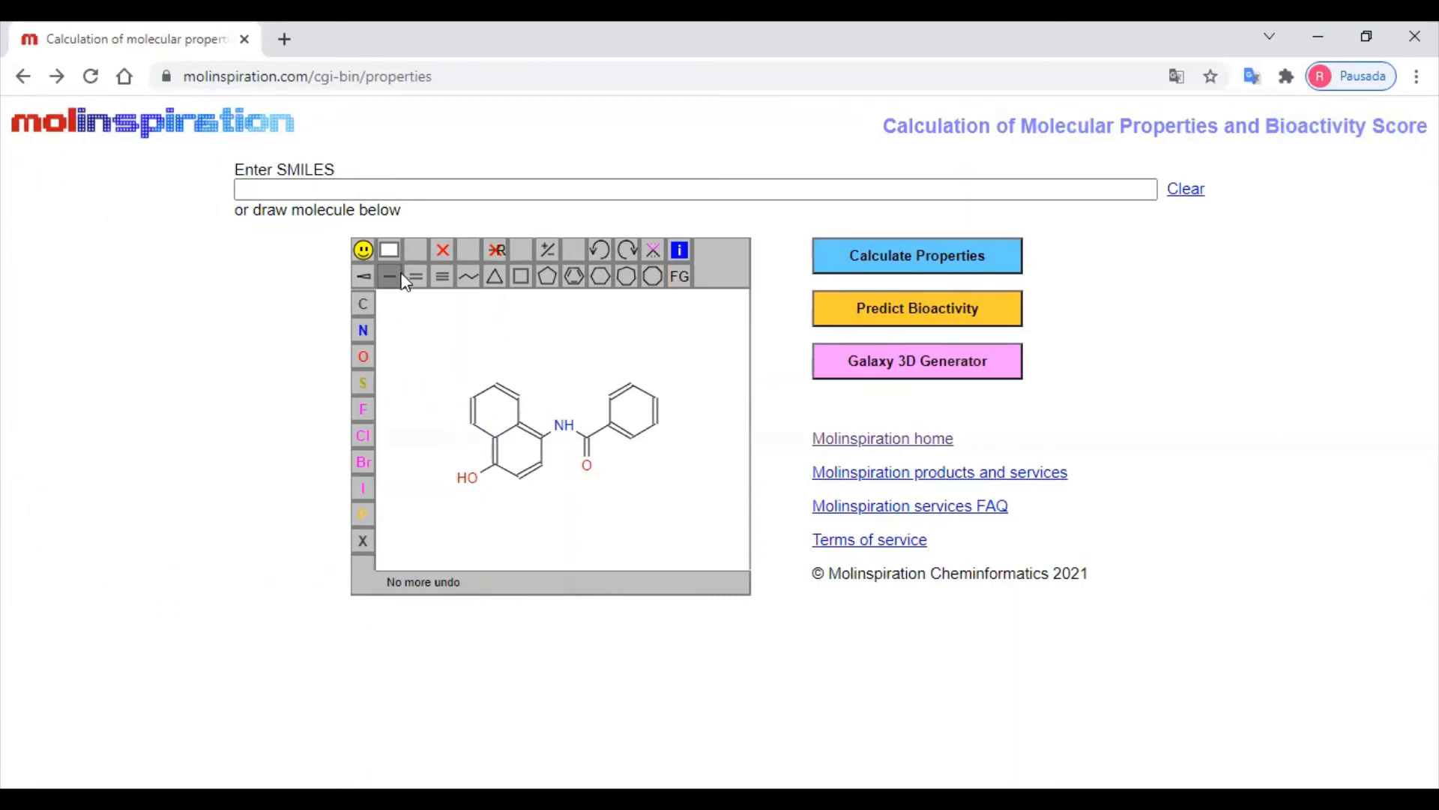
left_click(443, 252)
left_click(520, 412)
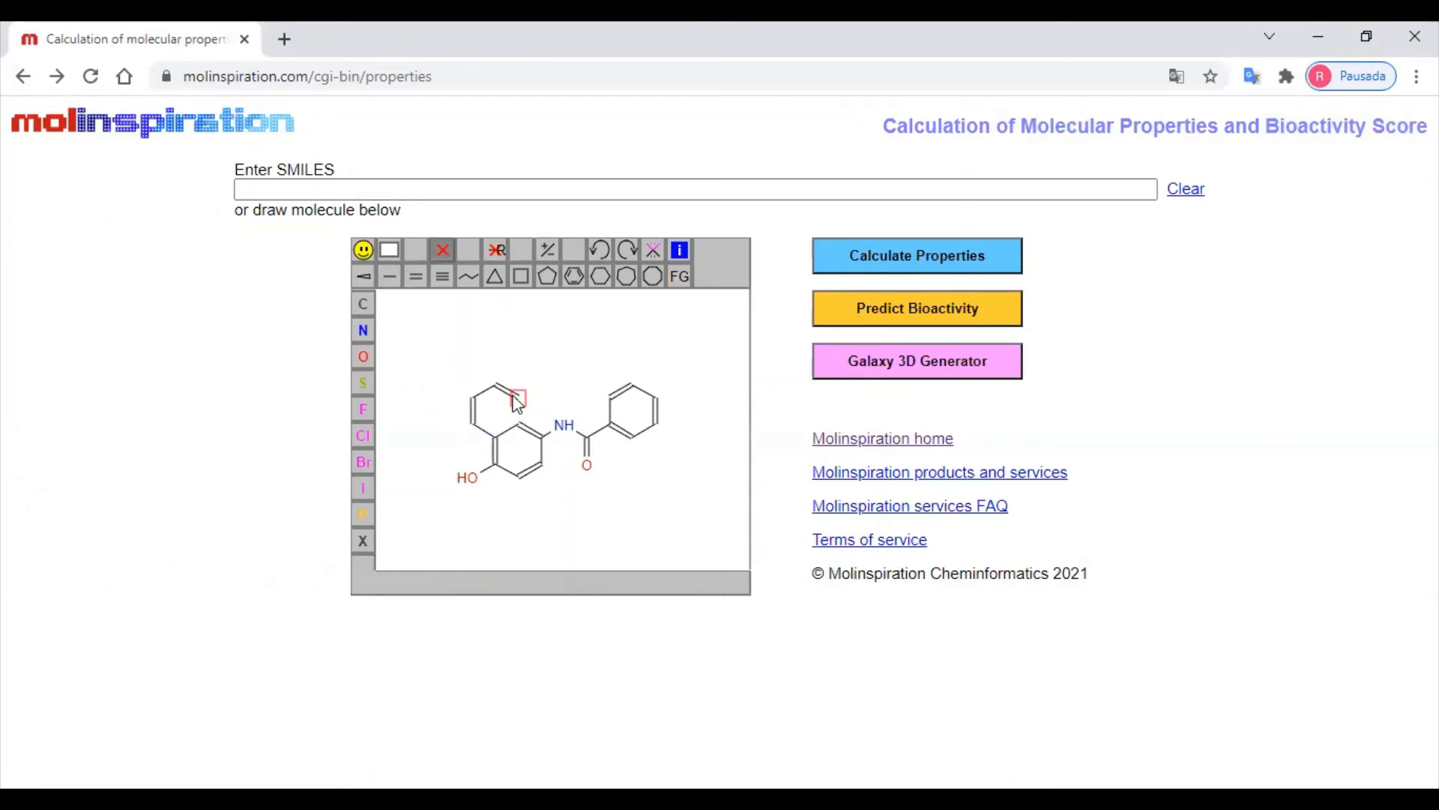
left_click(508, 391)
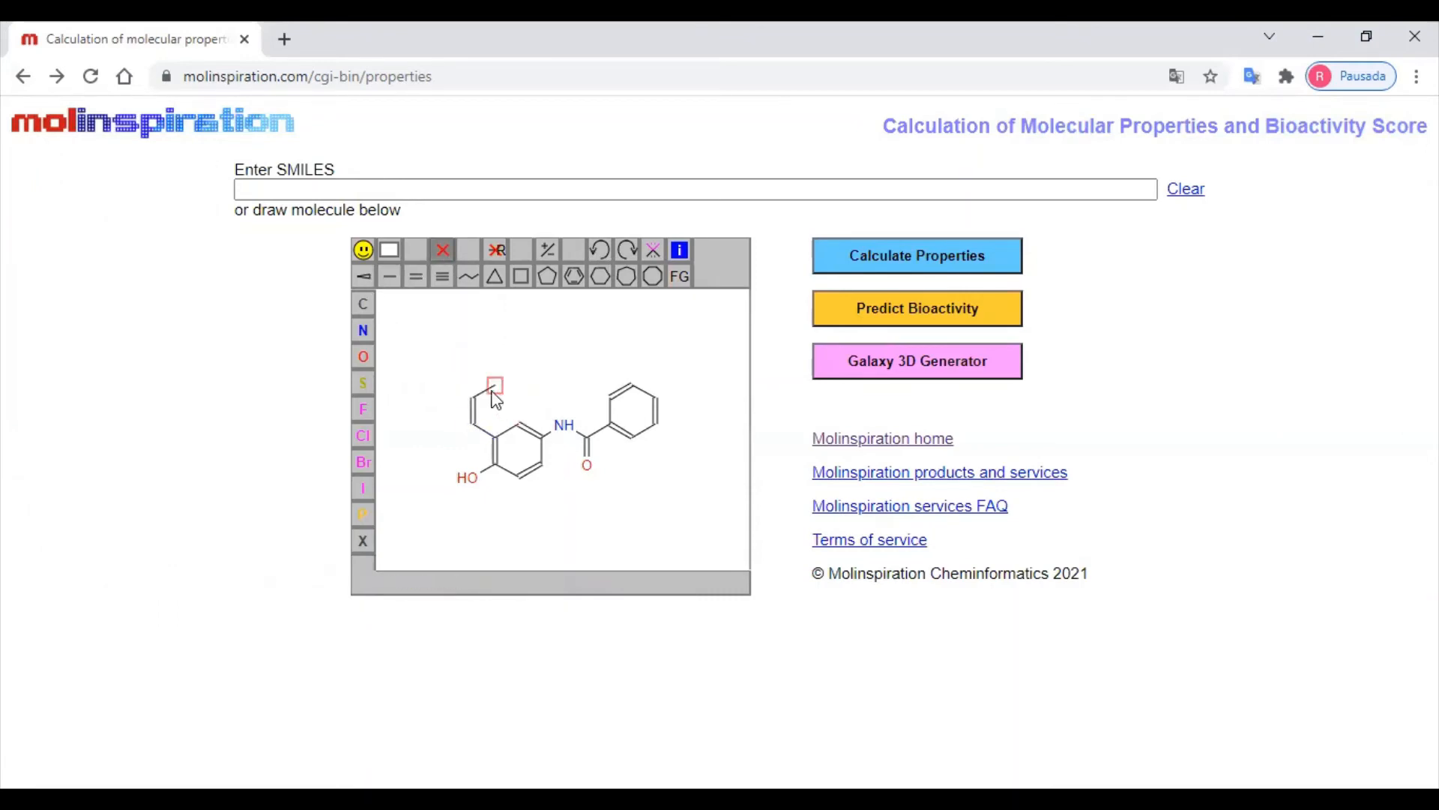
left_click(483, 430)
Delete the benzene ring attached to the carbonyl, keeping only its first carbon as a methyl group
left_click(621, 391)
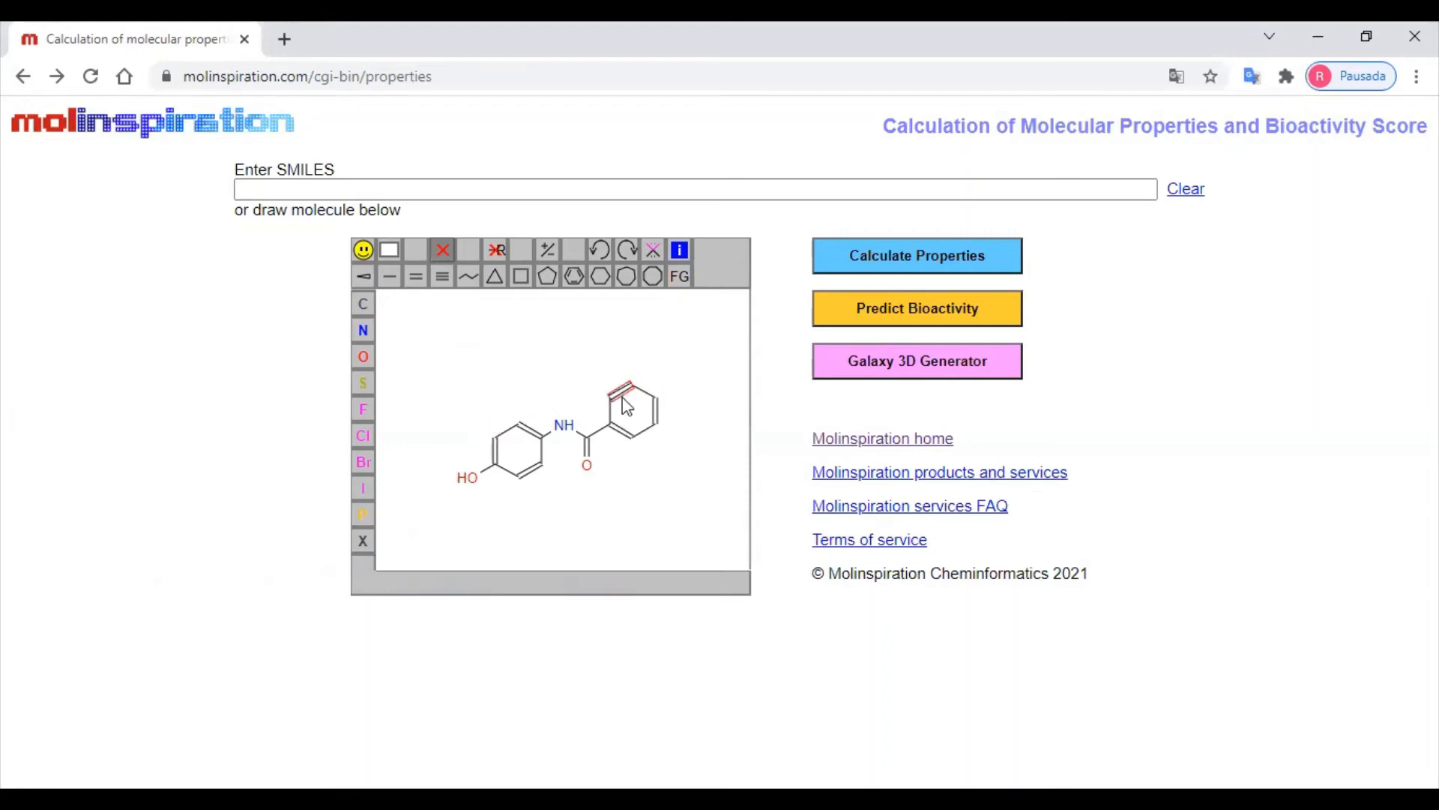
left_click(608, 412)
left_click(629, 438)
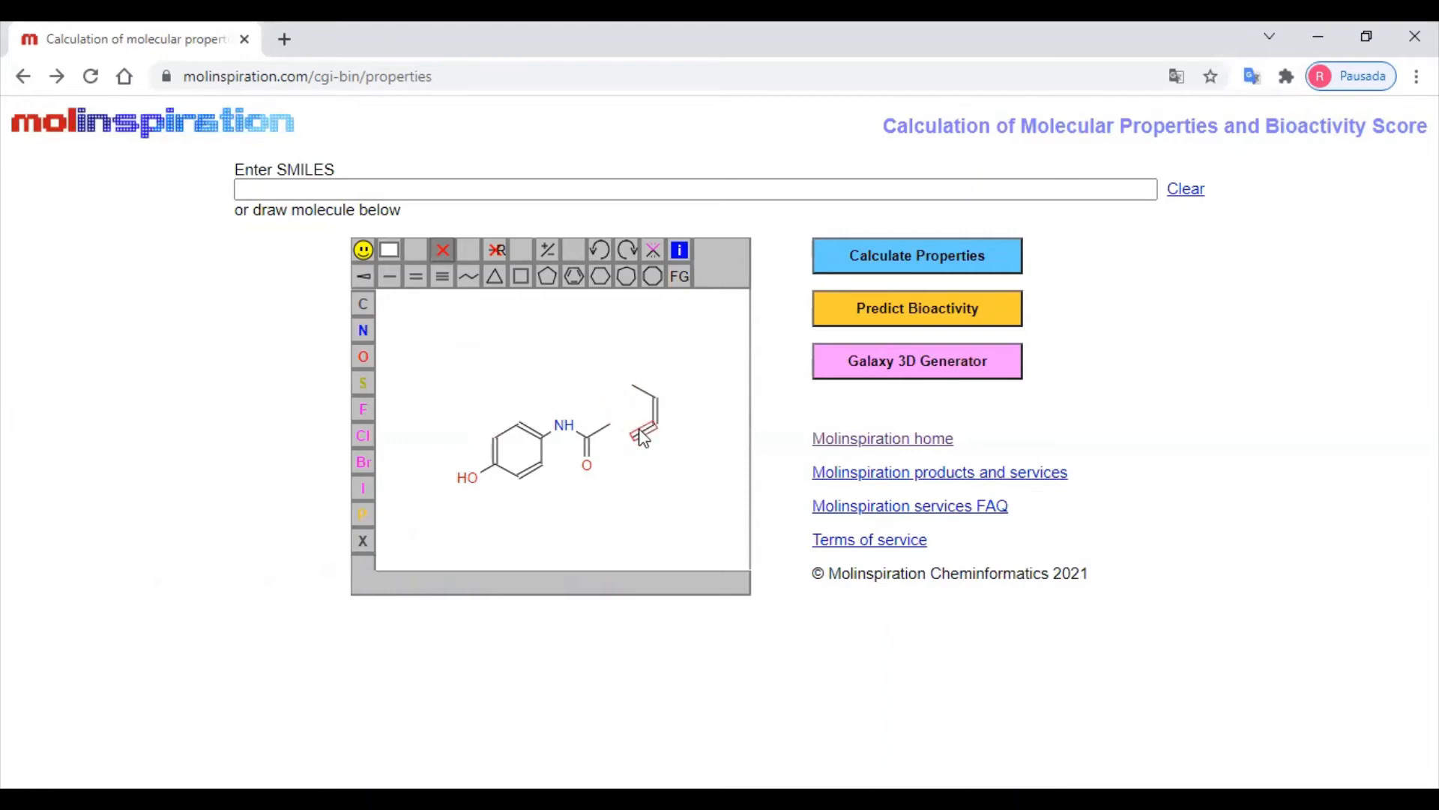
left_click(645, 430)
left_click(655, 412)
left_click(645, 396)
Calculate the restored molecule's properties and highlight the natoms, MW and nON entries
left_click(876, 270)
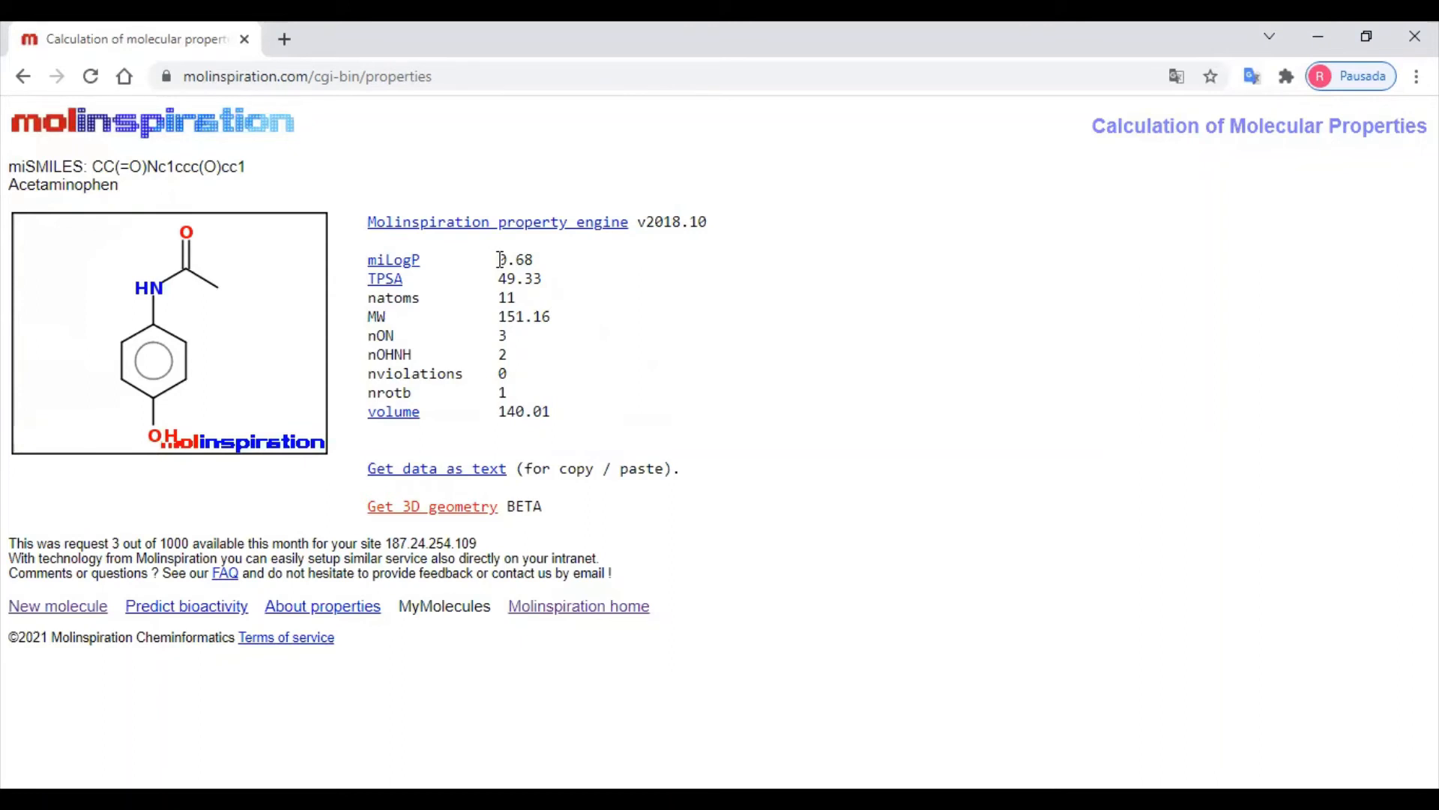
left_click_drag(367, 298, 519, 298)
left_click_drag(366, 318, 387, 318)
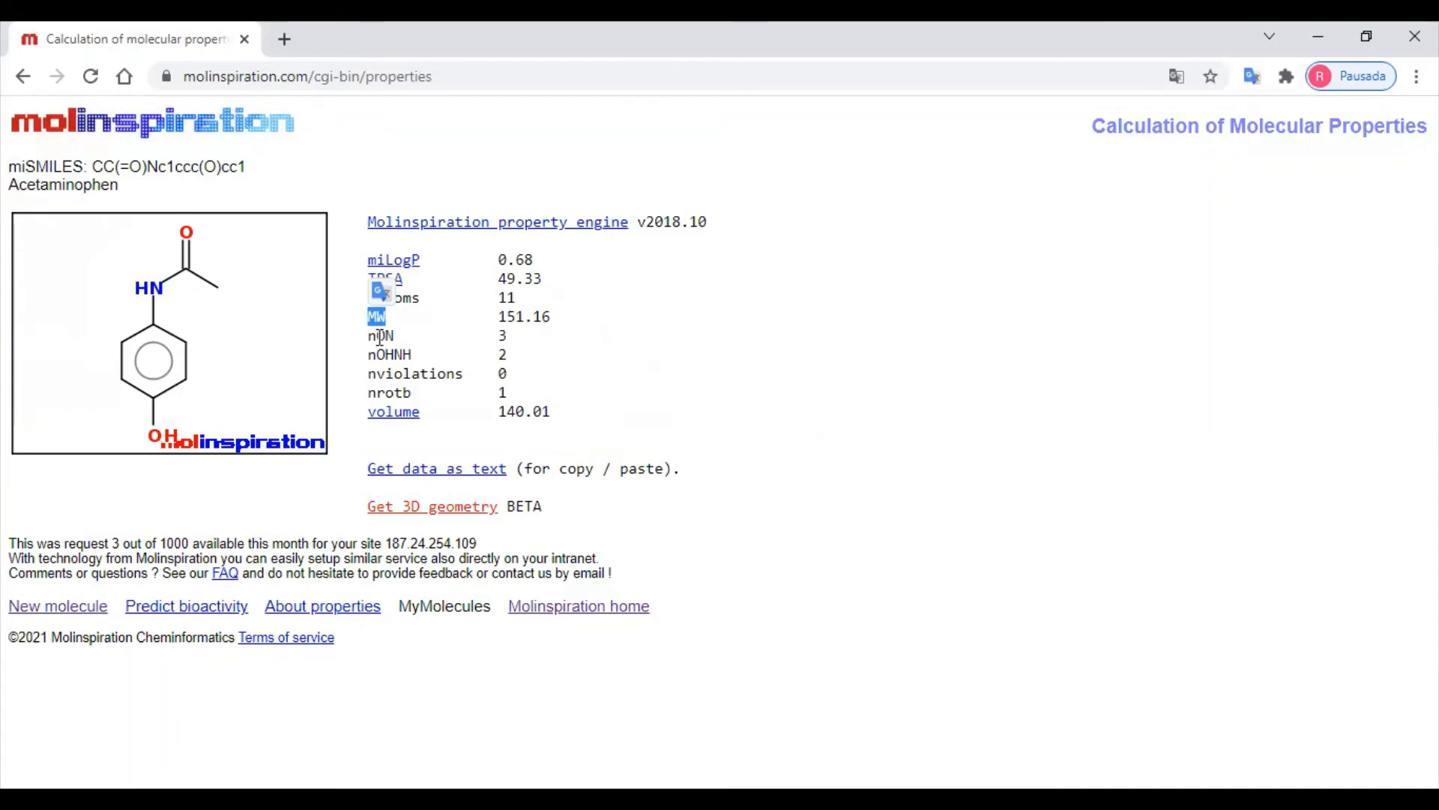
left_click_drag(370, 337, 375, 339)
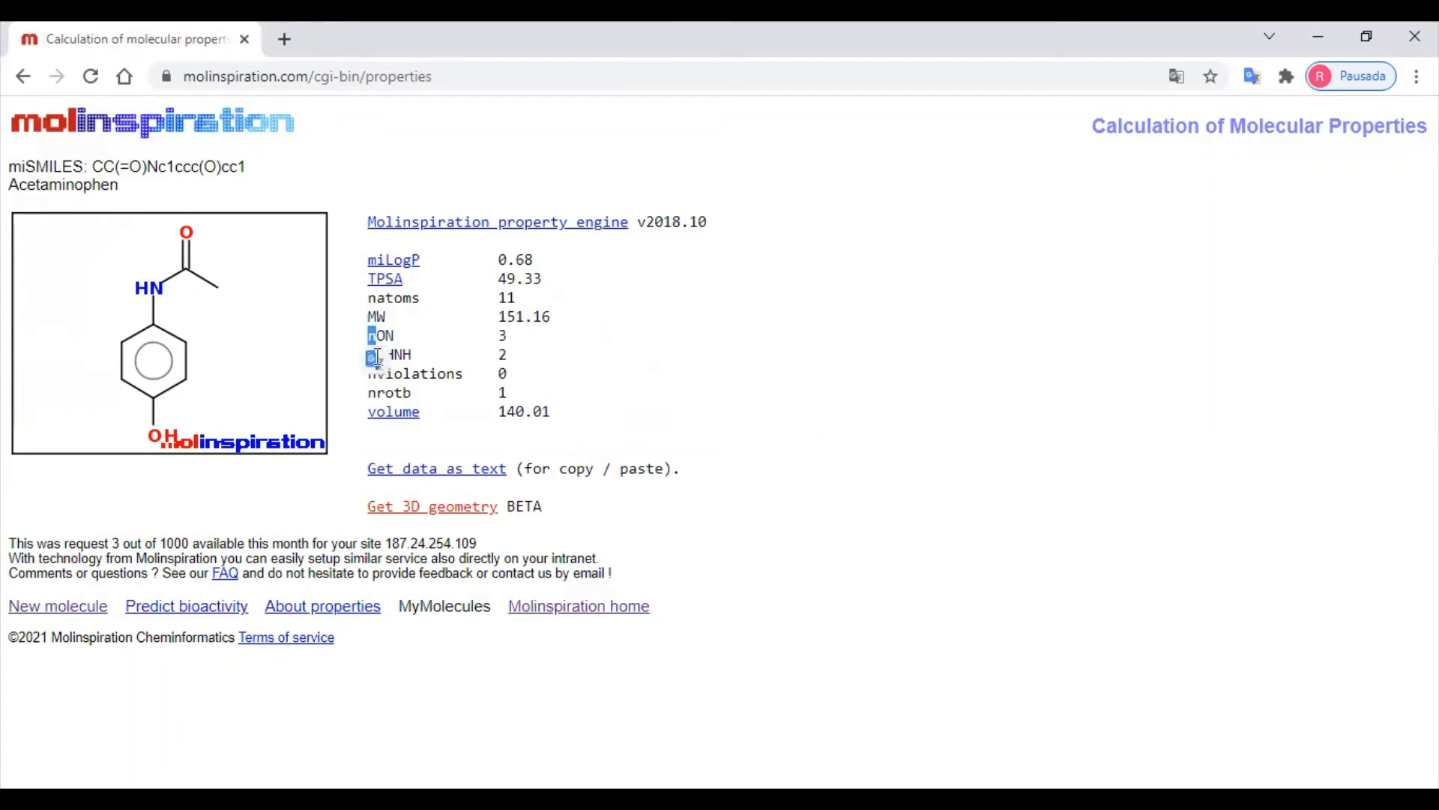
Highlight the nOHNH and nviolations entries together with their values in the acetaminophen property results
left_click(821, 358)
left_click_drag(369, 354, 421, 358)
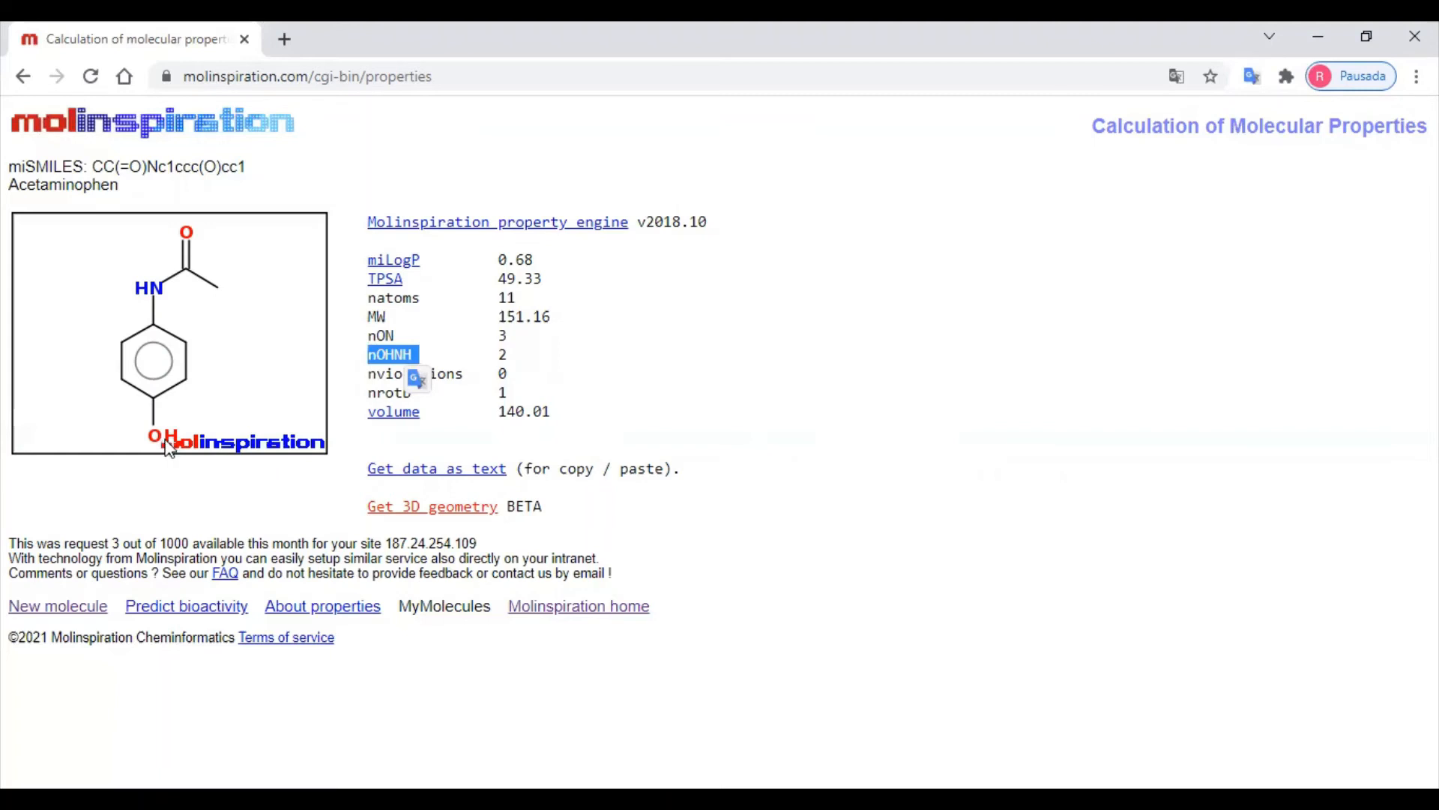
left_click_drag(497, 352, 506, 360)
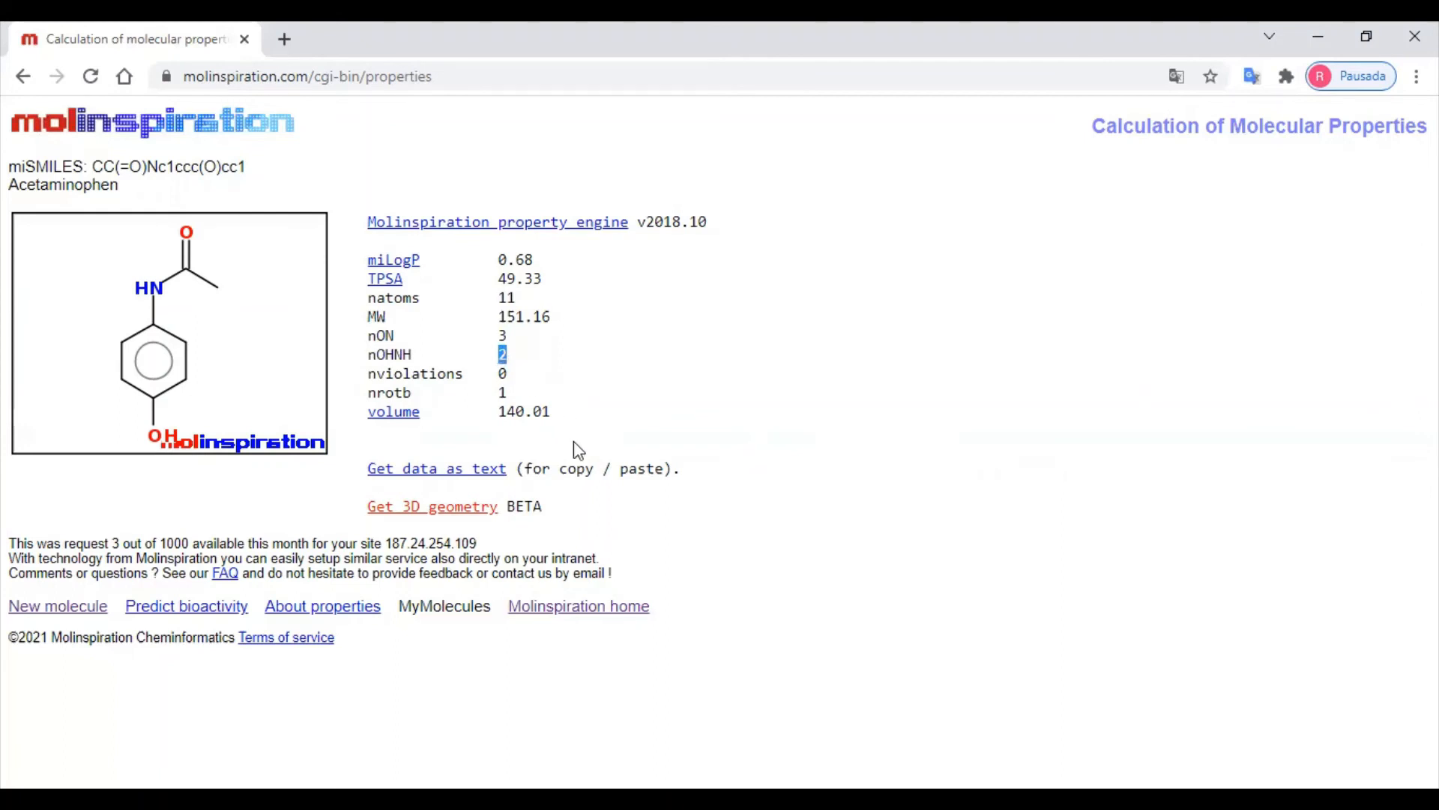
left_click_drag(375, 374, 464, 375)
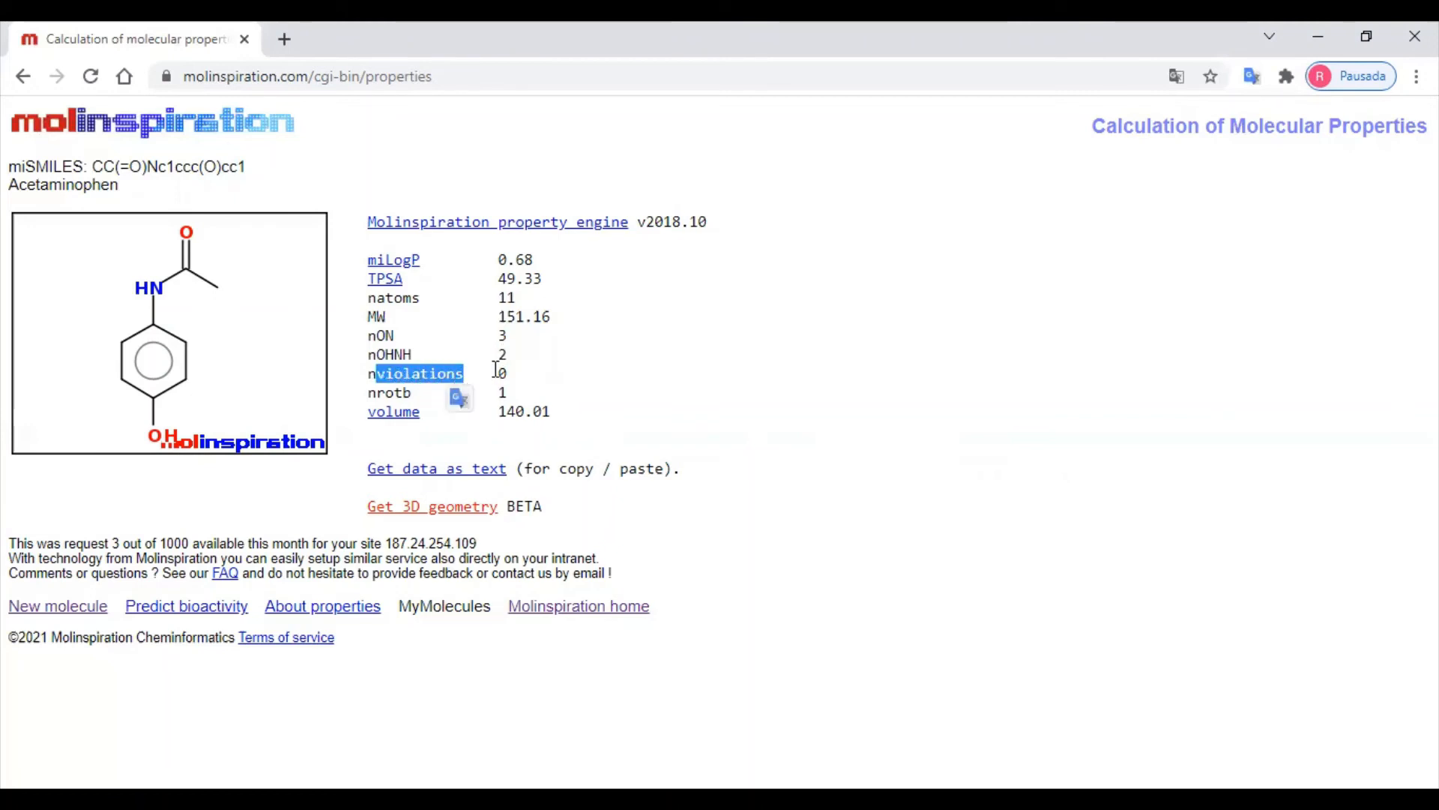
double_click(502, 374)
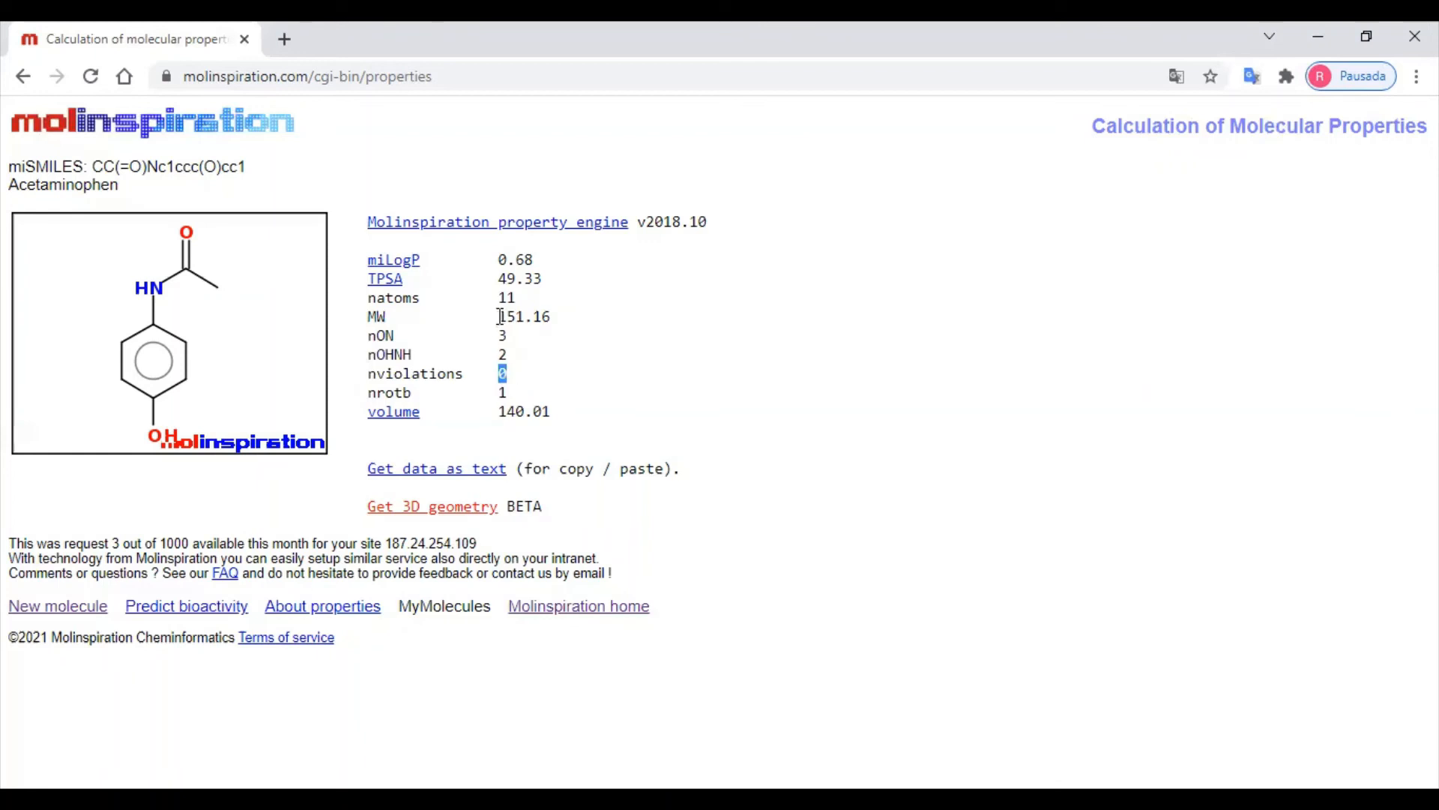
Review acetaminophen's rule-of-five values by highlighting MW, miLogP, nON, nOHNH and nviolations
left_click_drag(500, 316, 555, 327)
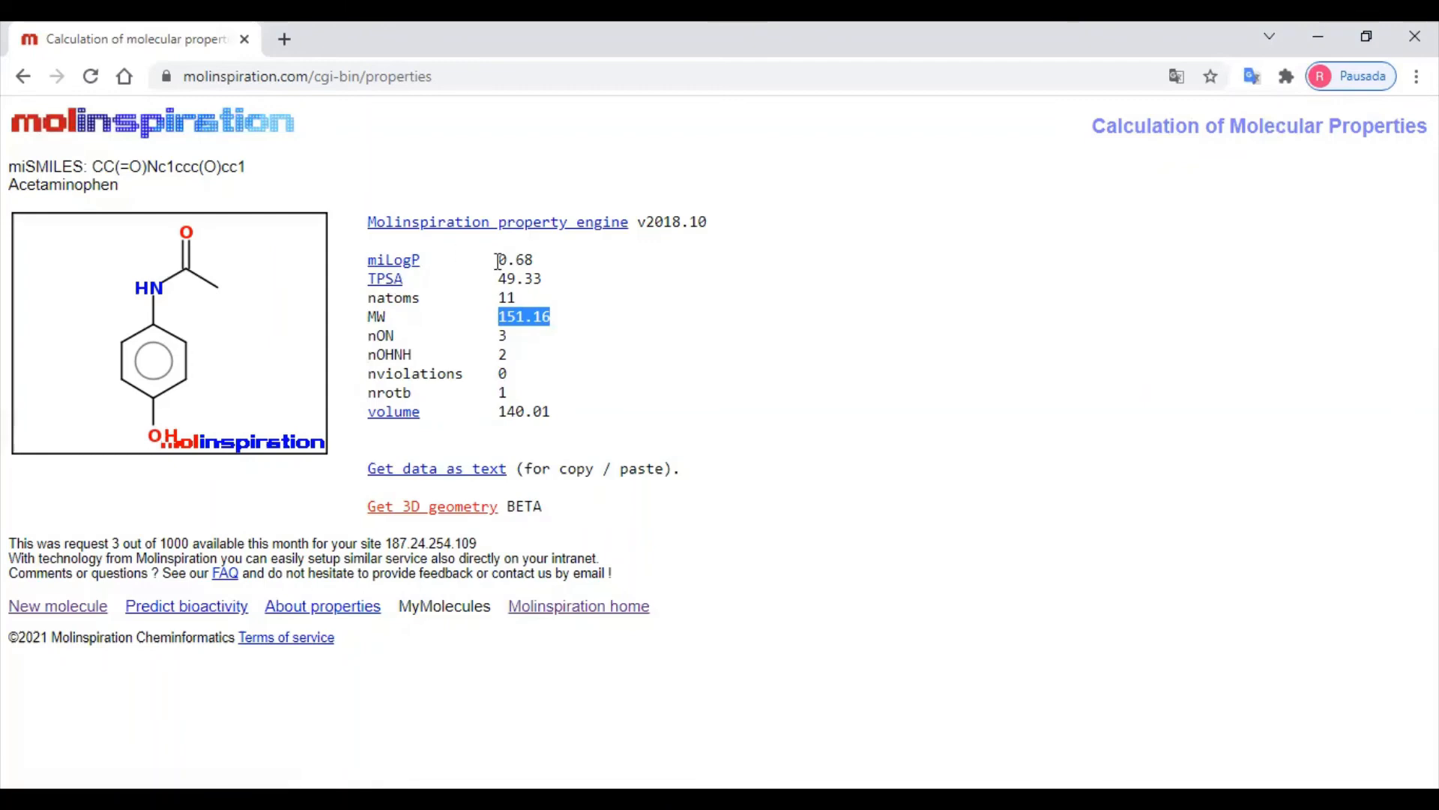
left_click_drag(497, 260, 535, 259)
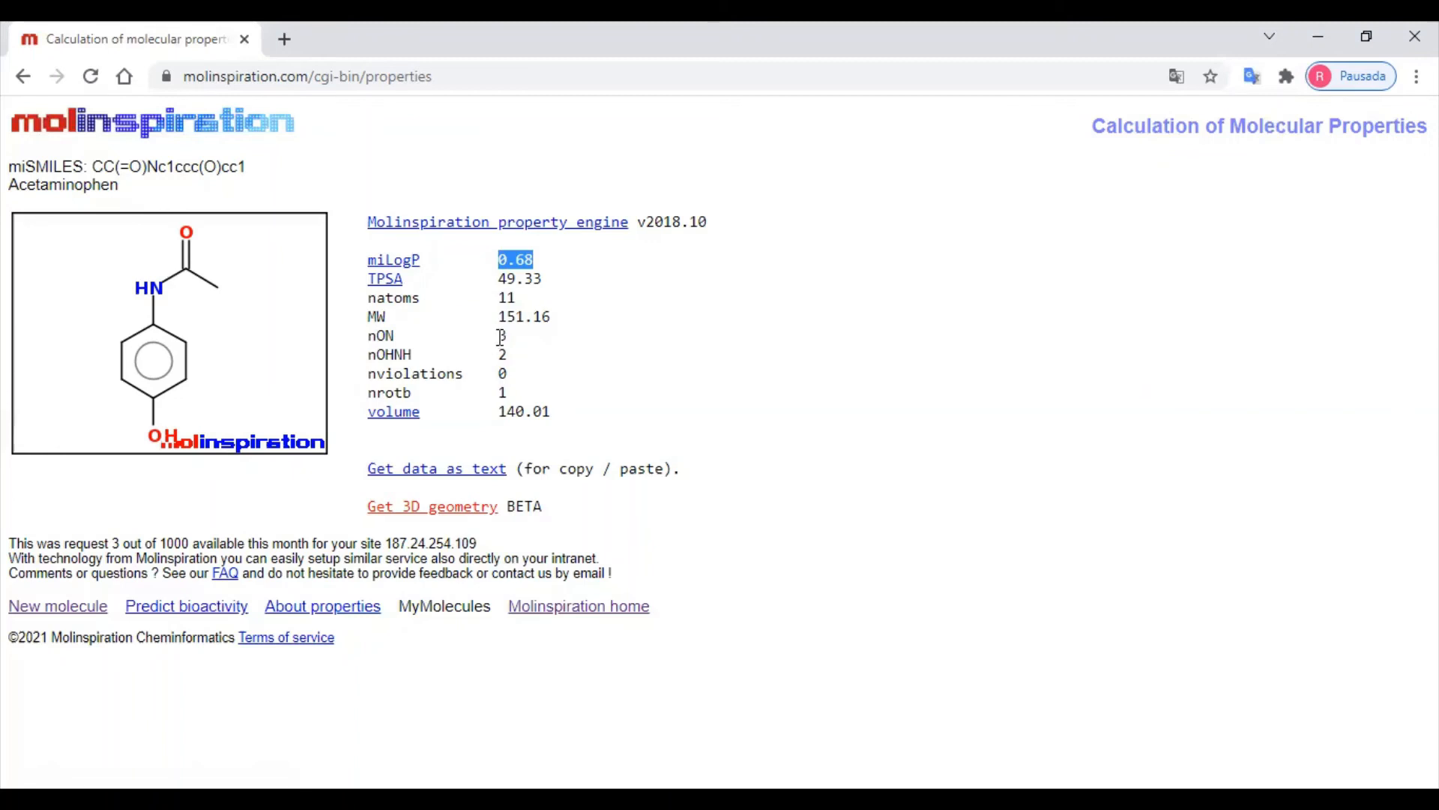
left_click_drag(498, 337, 506, 338)
mouse_move(367, 363)
left_mouse_down()
mouse_move(411, 355)
mouse_move(376, 355)
left_mouse_up()
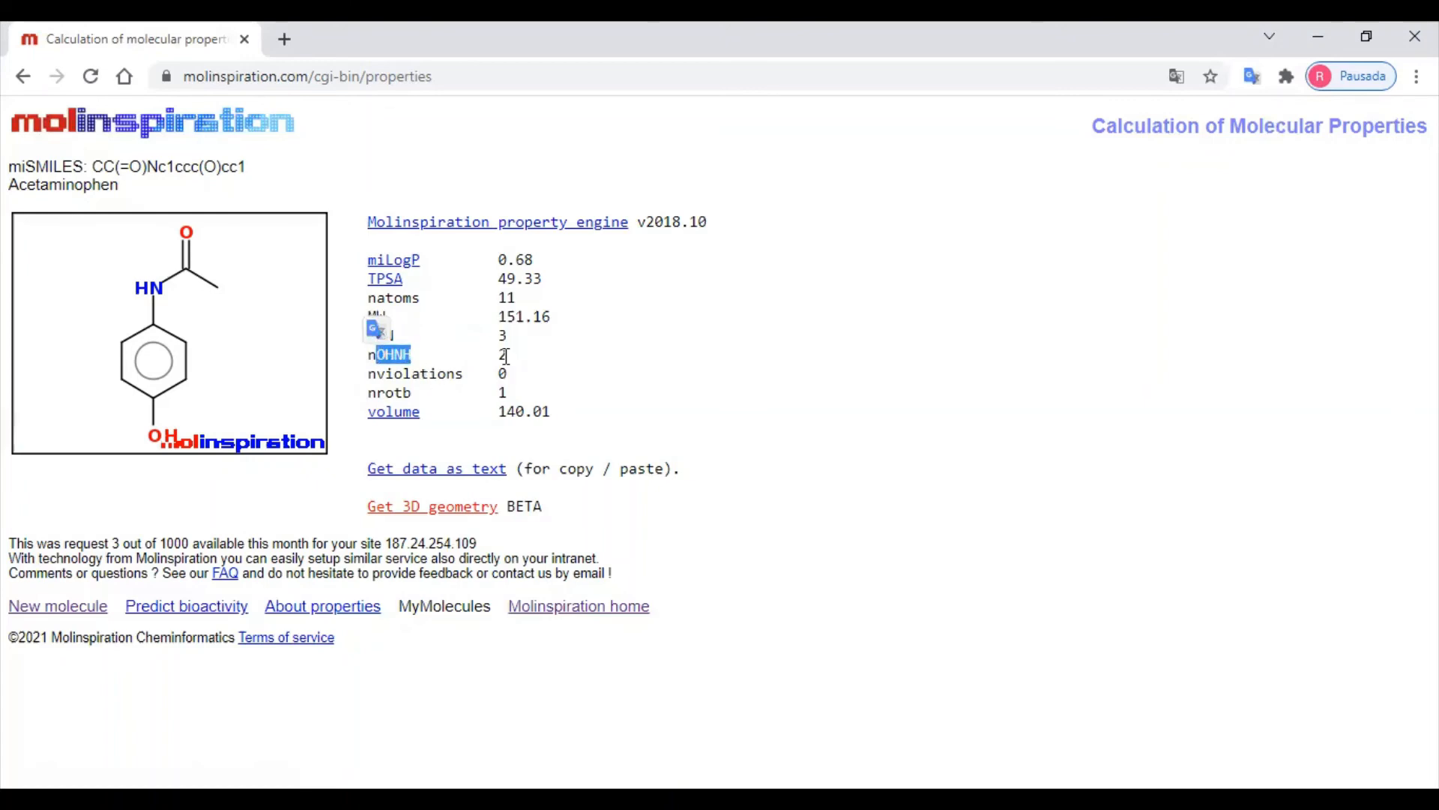
left_click_drag(510, 354, 497, 355)
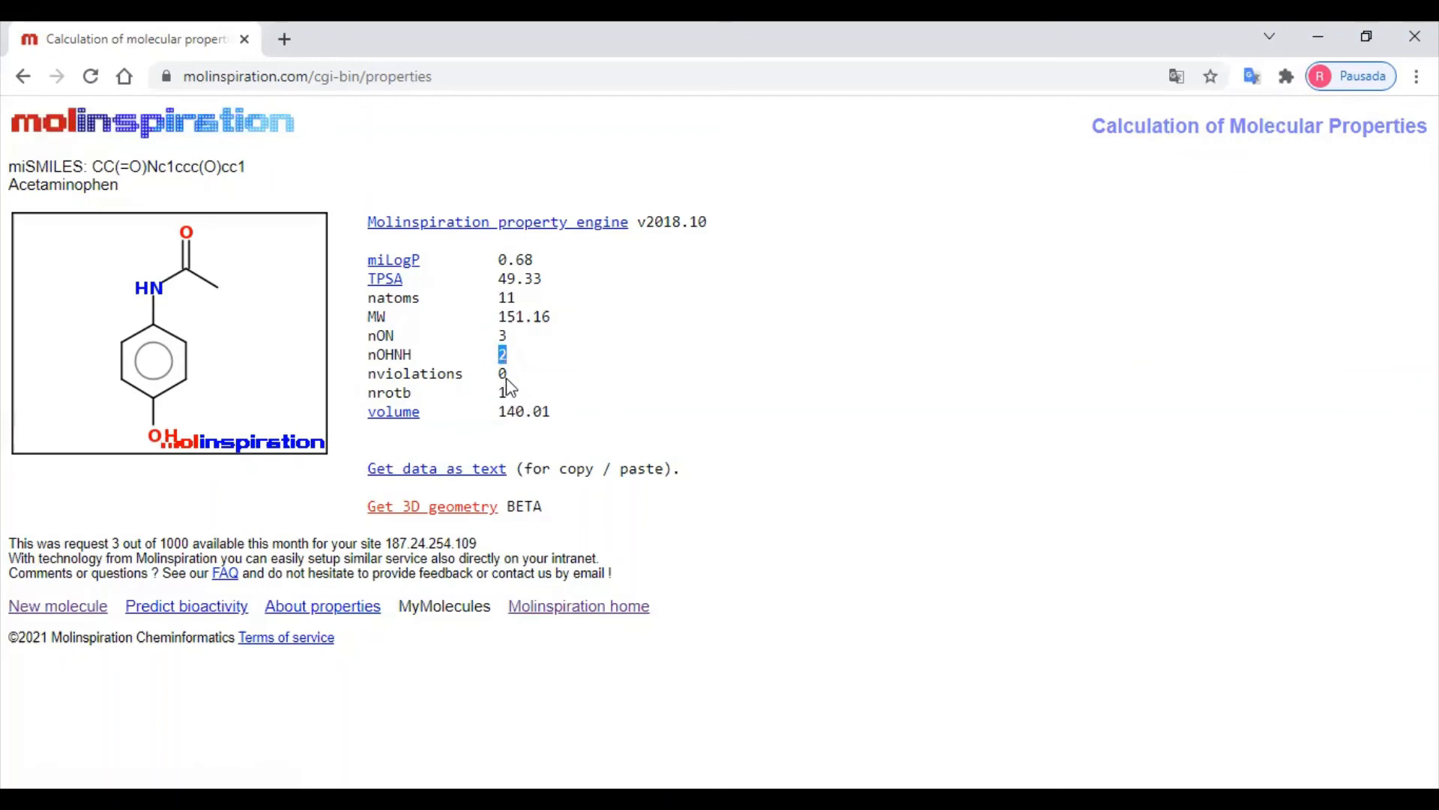
left_click_drag(509, 374, 502, 373)
Return to the editor and extend the acetyl methyl carbon with single bonds into an ethyl branch and a 3-pentyl branch
left_click(20, 81)
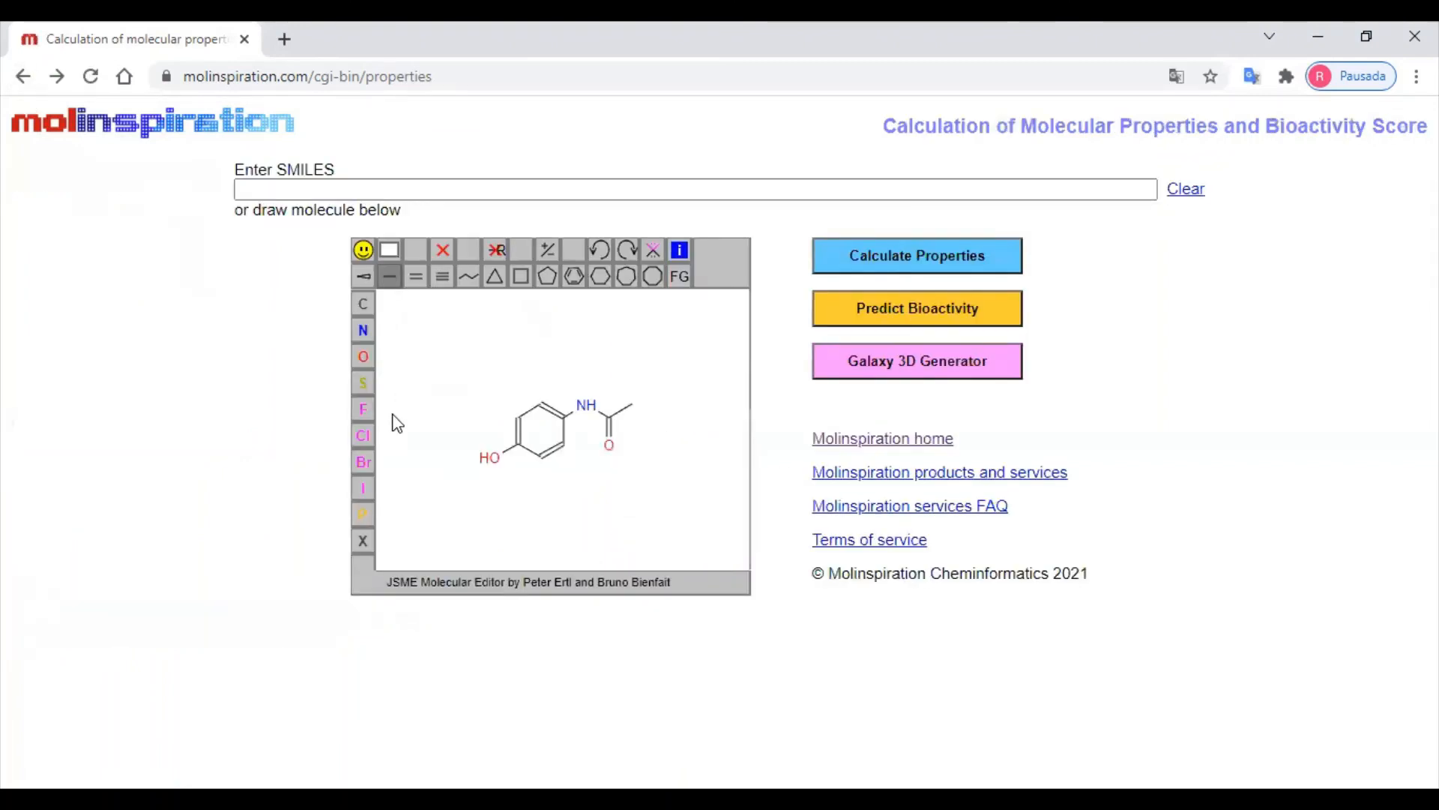
left_click(390, 276)
left_click(632, 405)
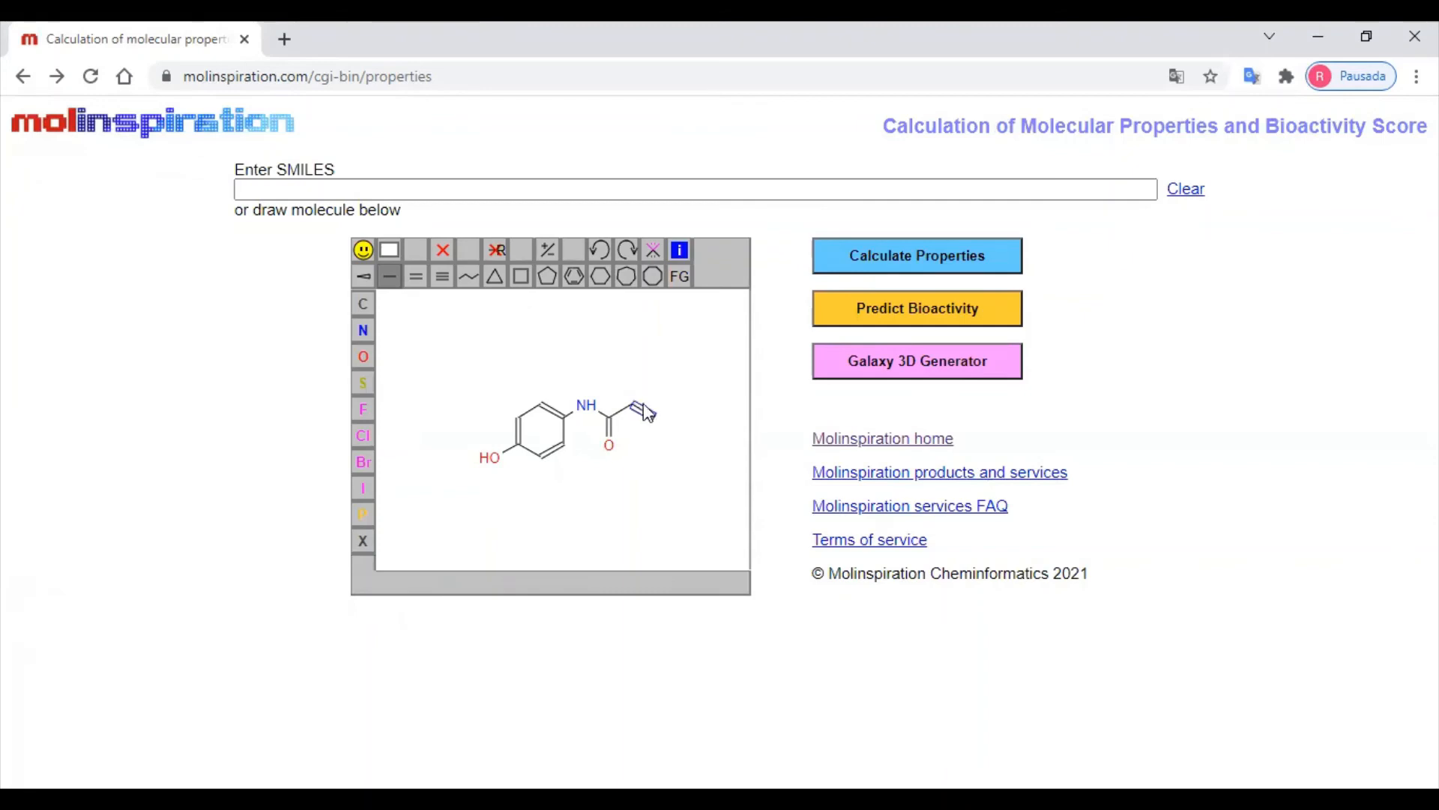
left_click(632, 405)
left_click(634, 380)
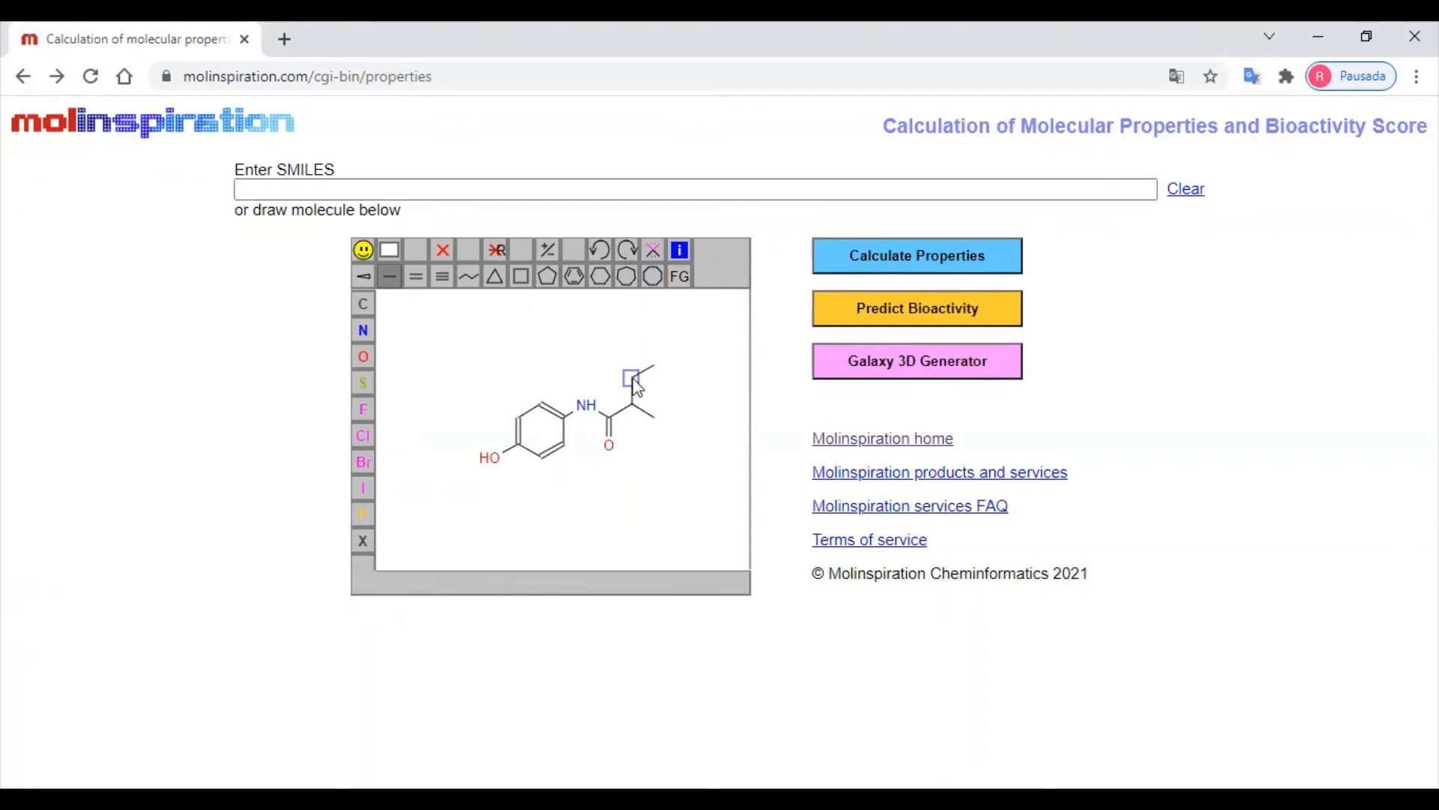
left_click(634, 381)
left_click(610, 367)
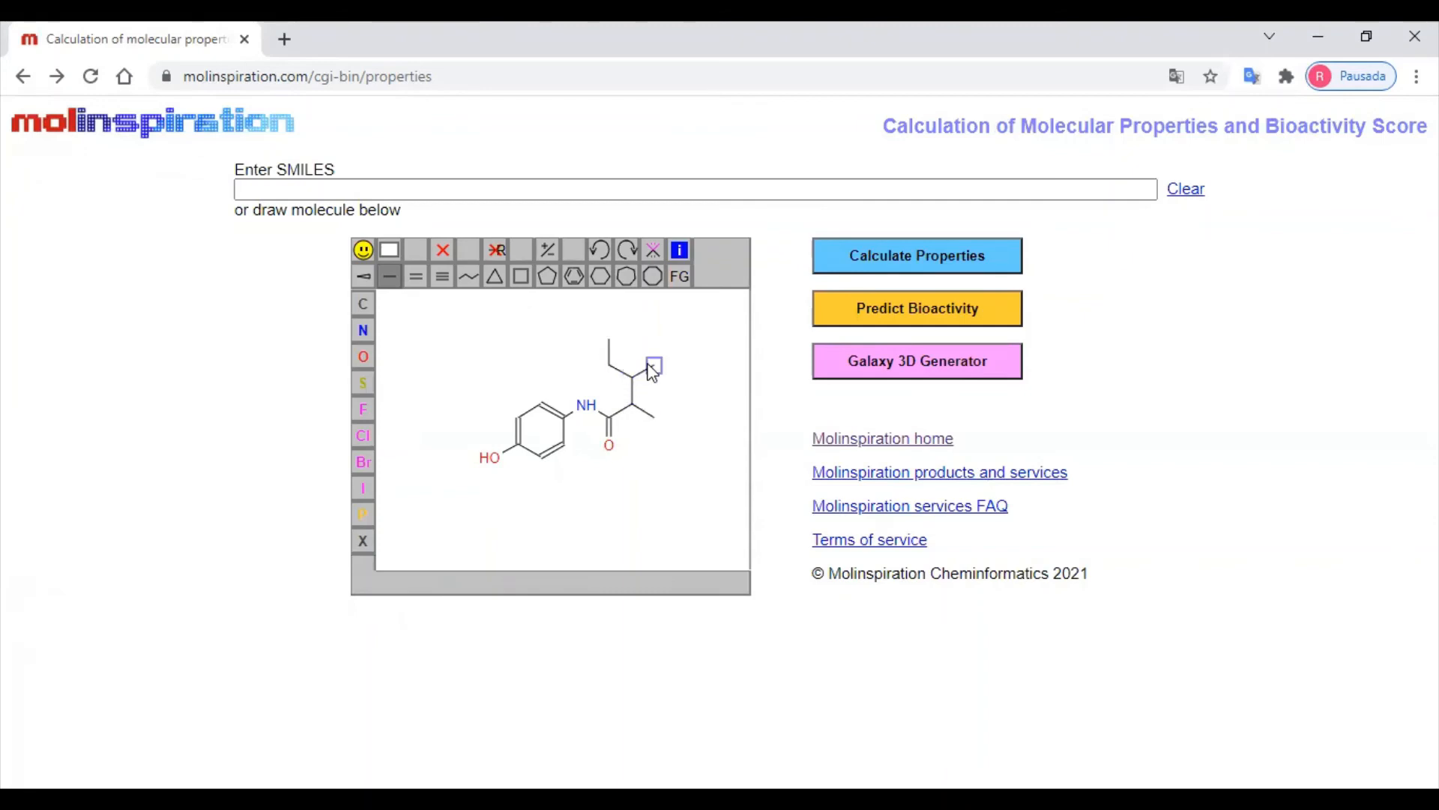
left_click(654, 367)
left_click(656, 420)
Replace both carbons of the upper-left arm, the upper-right arm's end carbon and the lower arm's first carbon with oxygen
left_click(360, 358)
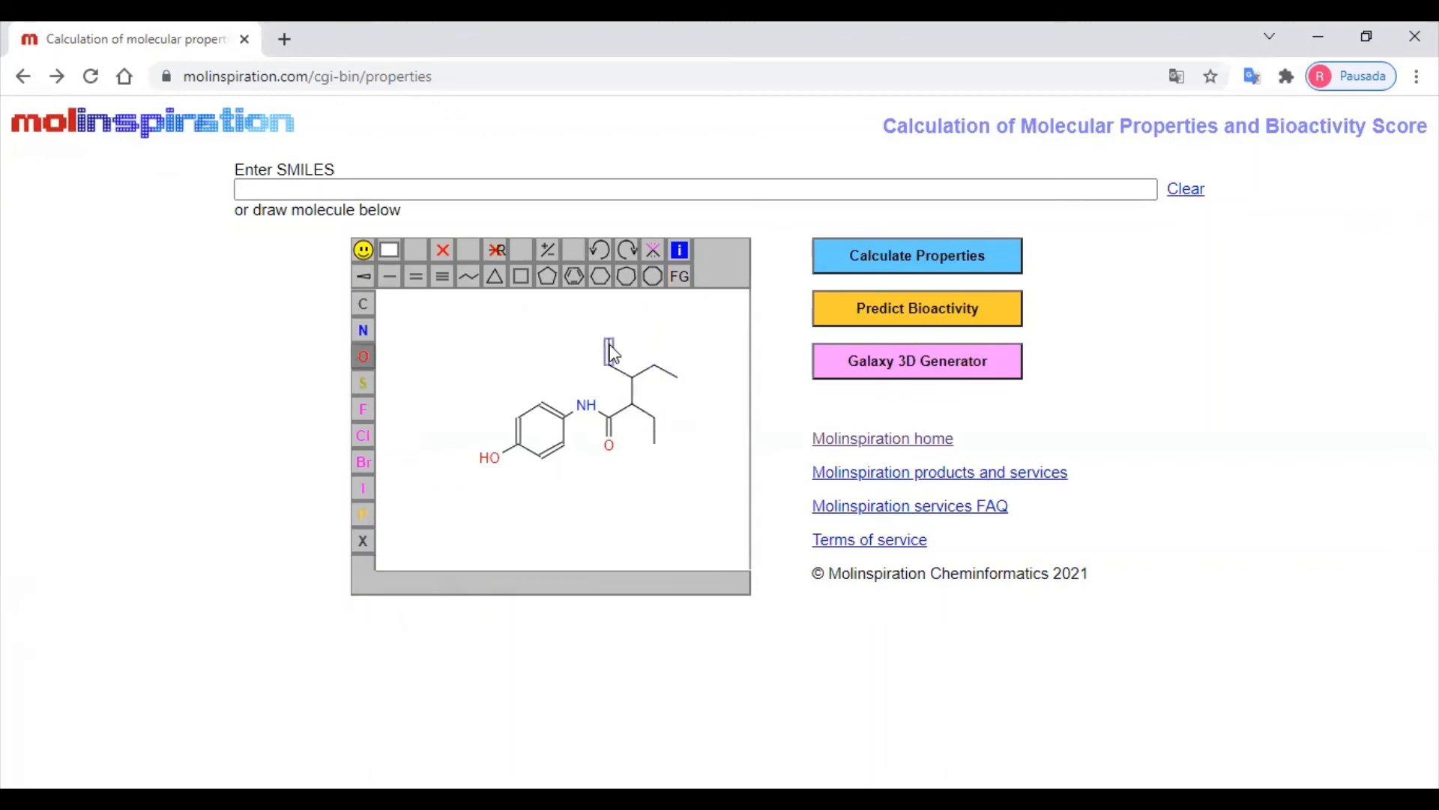
left_click(610, 350)
left_click(681, 379)
left_click(611, 368)
left_click(654, 418)
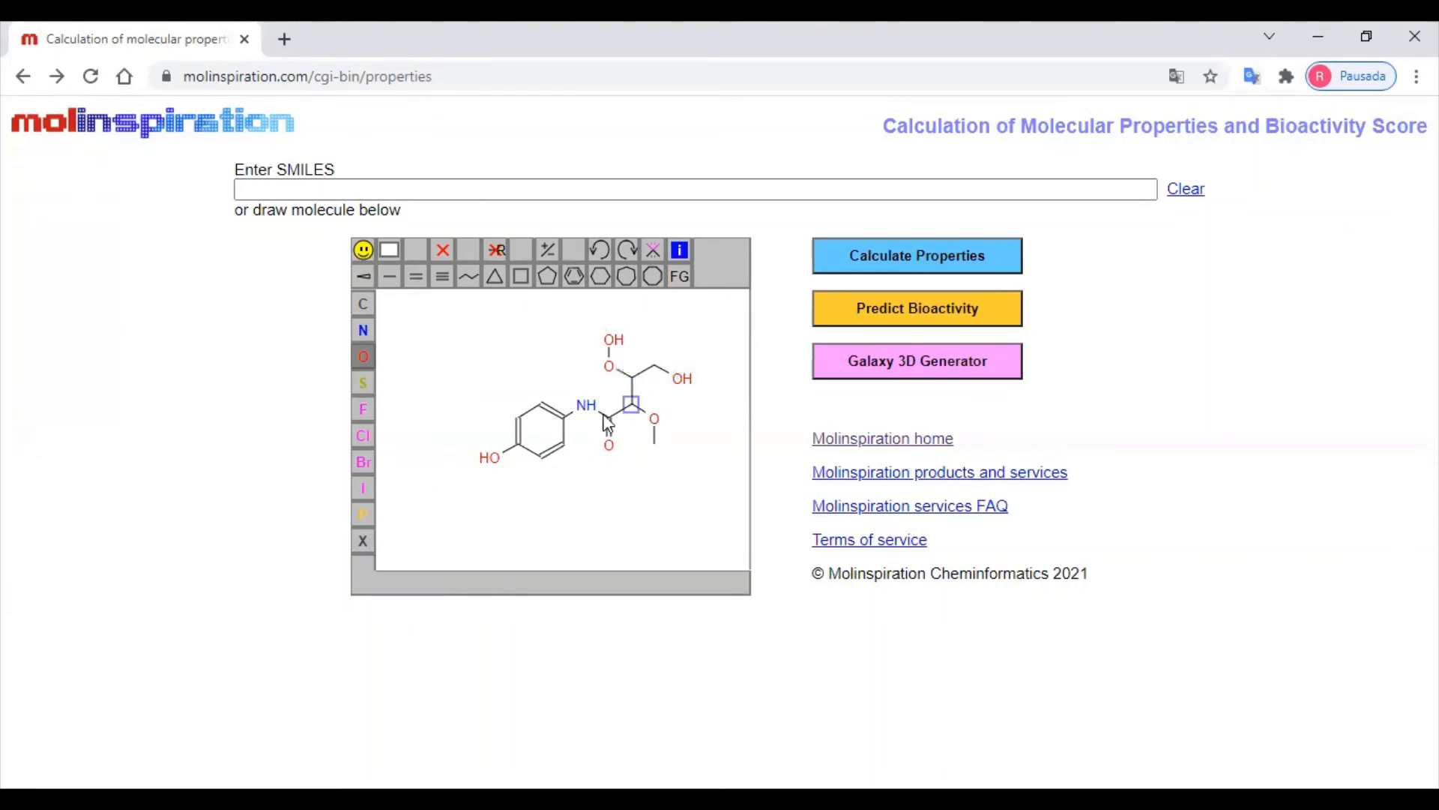
left_click(516, 419)
left_click(600, 250)
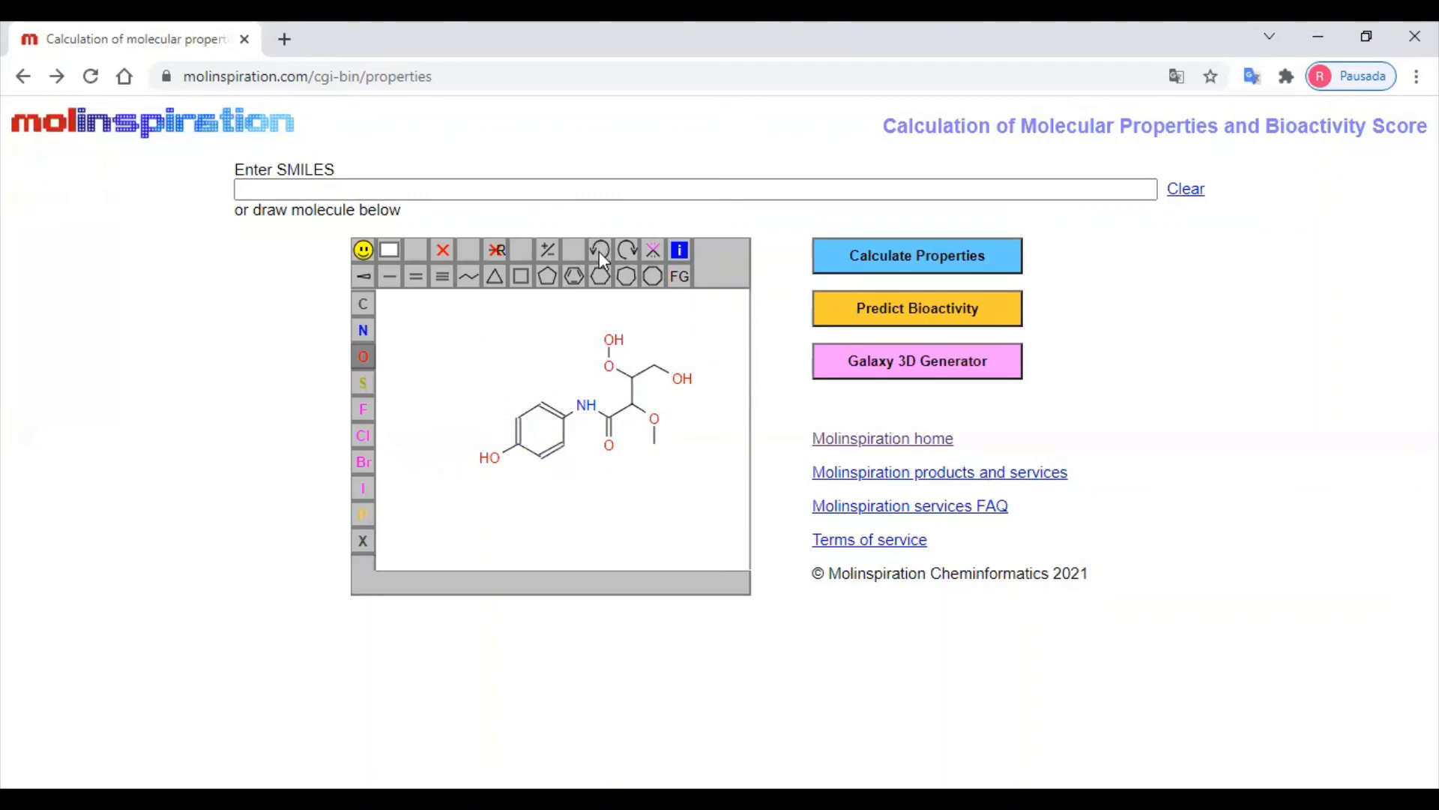
Substitute nitrogen for two opposite ring carbons, the carbon beside the upper-right hydroxyl and the lower arm's end carbon
left_click(363, 330)
left_click(517, 419)
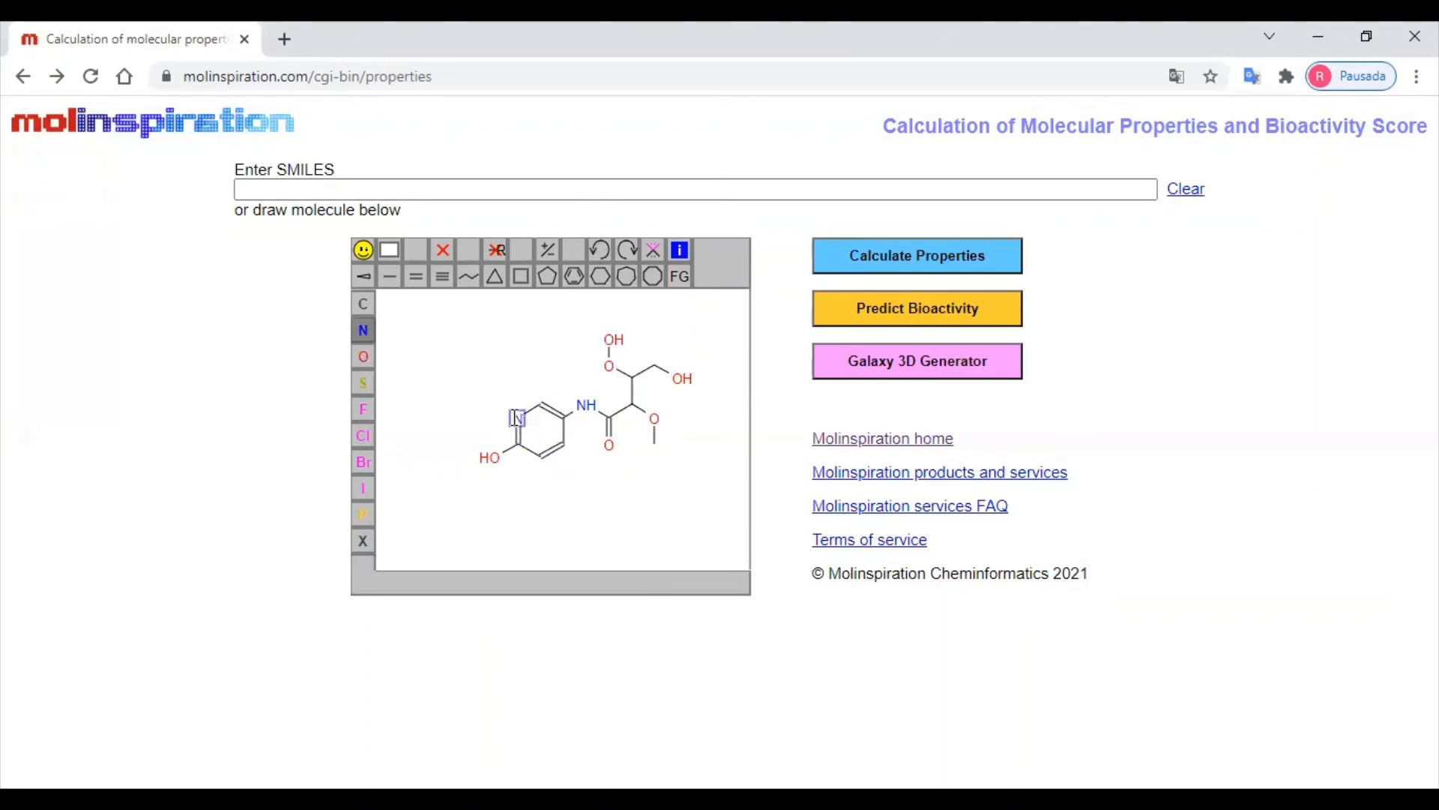
left_click(563, 447)
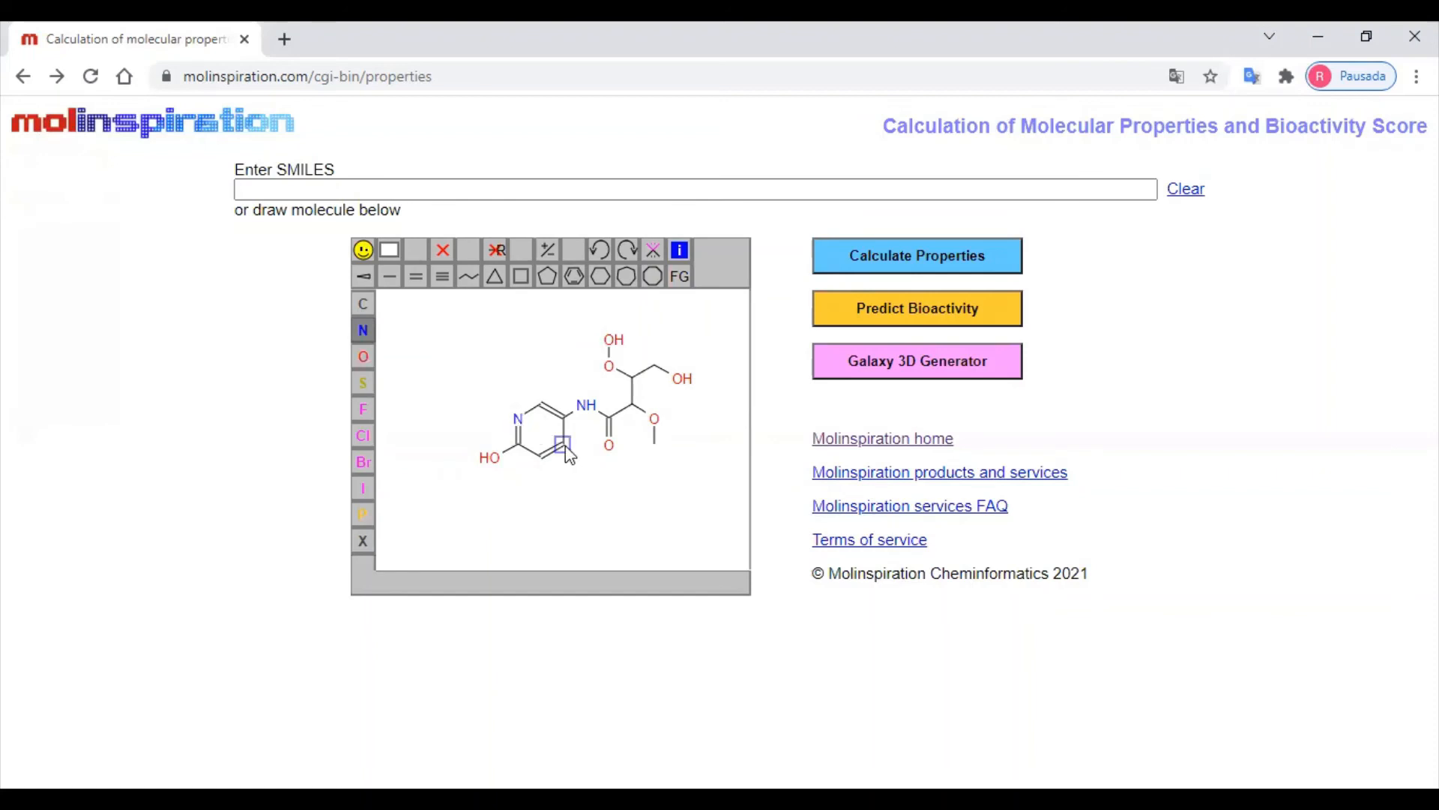
left_click(654, 367)
left_click(653, 445)
Attach a three-carbon single-bonded chain to the oxygen of the ring's hydroxyl group
left_click(389, 276)
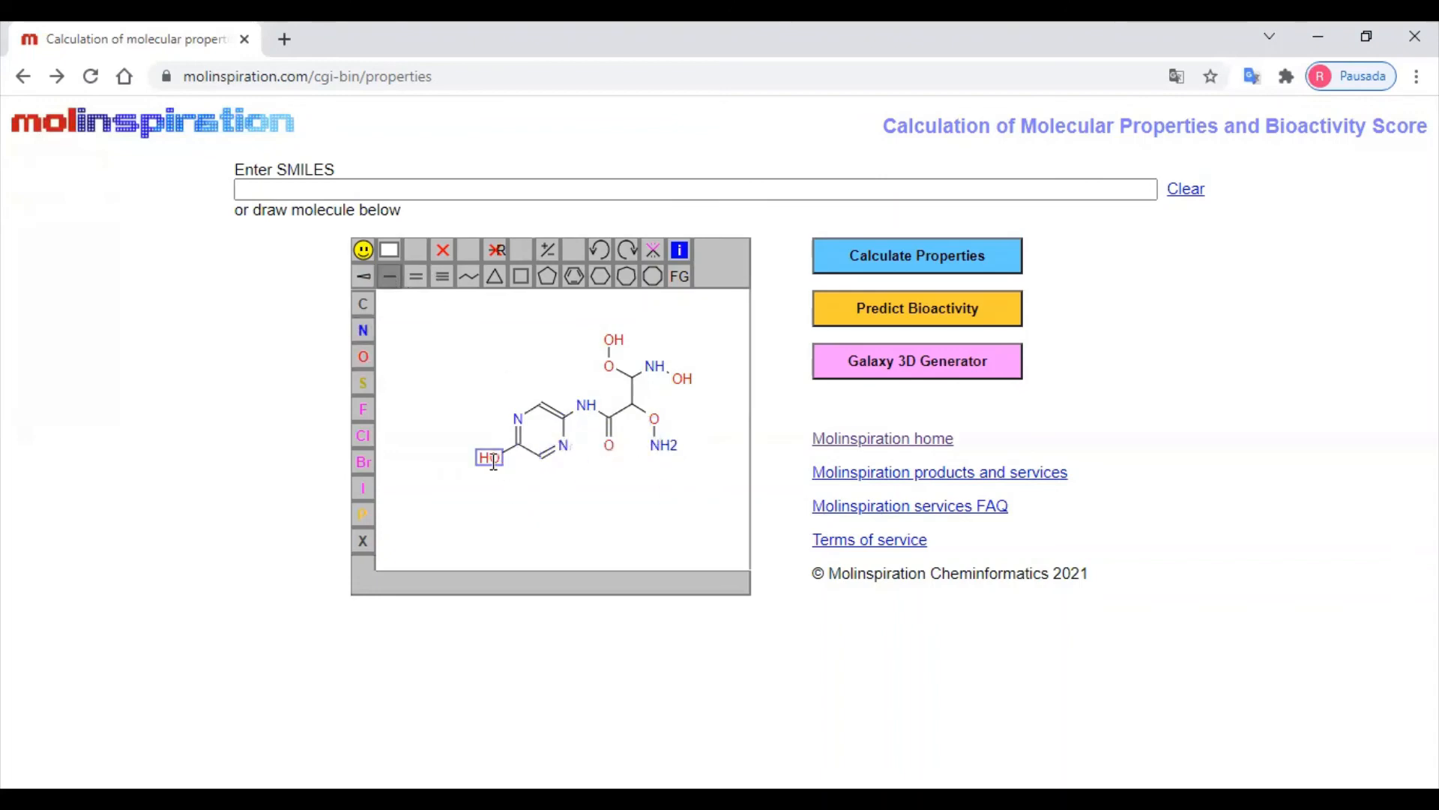
left_click(490, 457)
left_click(472, 445)
left_click(449, 455)
Replace the first and last carbons of the new three-carbon chain with nitrogen, keeping the middle one as carbon
left_click(363, 330)
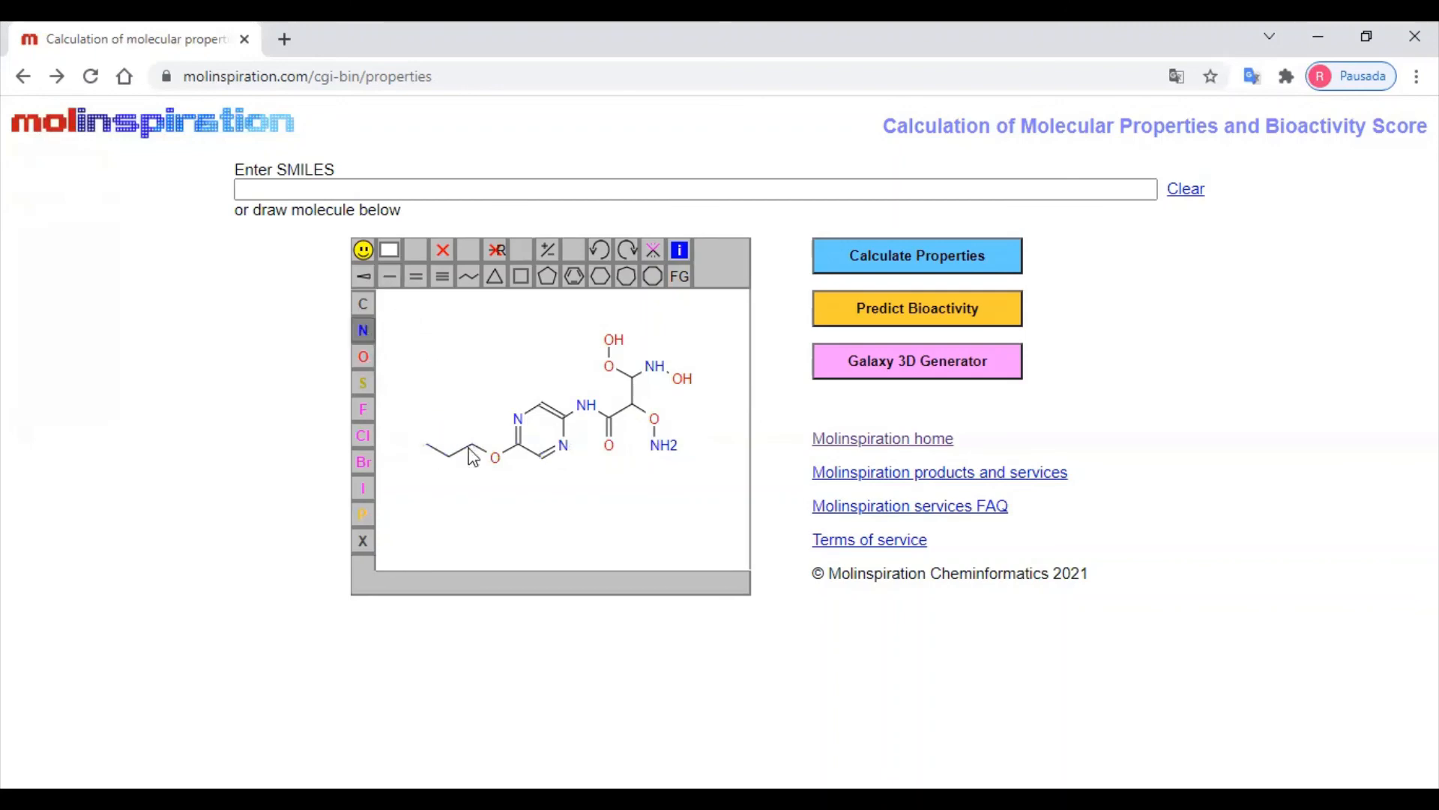
left_click(471, 446)
left_click(448, 455)
left_click(599, 252)
left_click(426, 445)
Calculate the modified molecule's properties and highlight its MW, nON, nOHNH and nviolations results
left_click(956, 266)
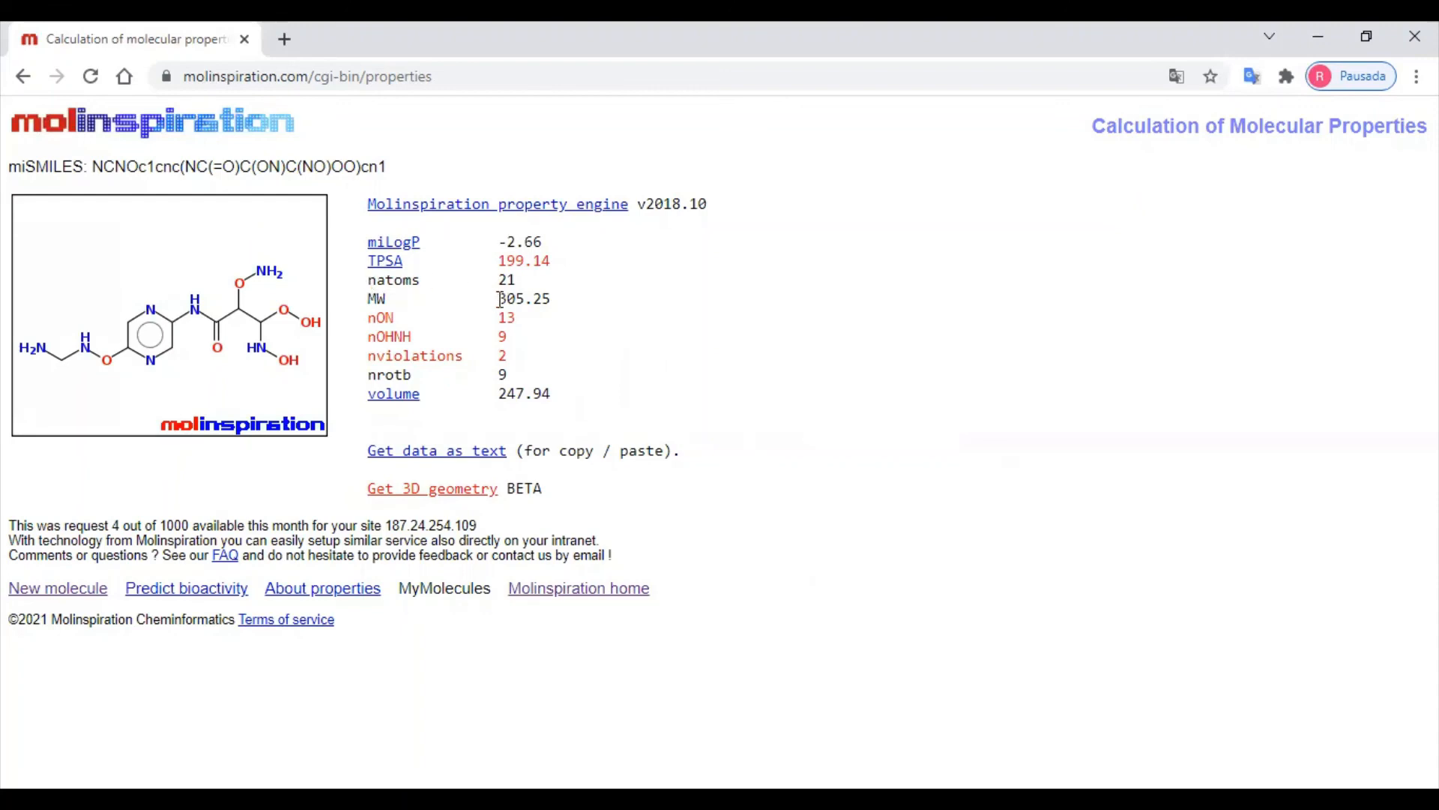
left_click_drag(500, 298, 551, 299)
left_click(376, 318)
double_click(376, 318)
double_click(507, 318)
left_click_drag(368, 337, 412, 336)
left_click_drag(498, 337, 510, 364)
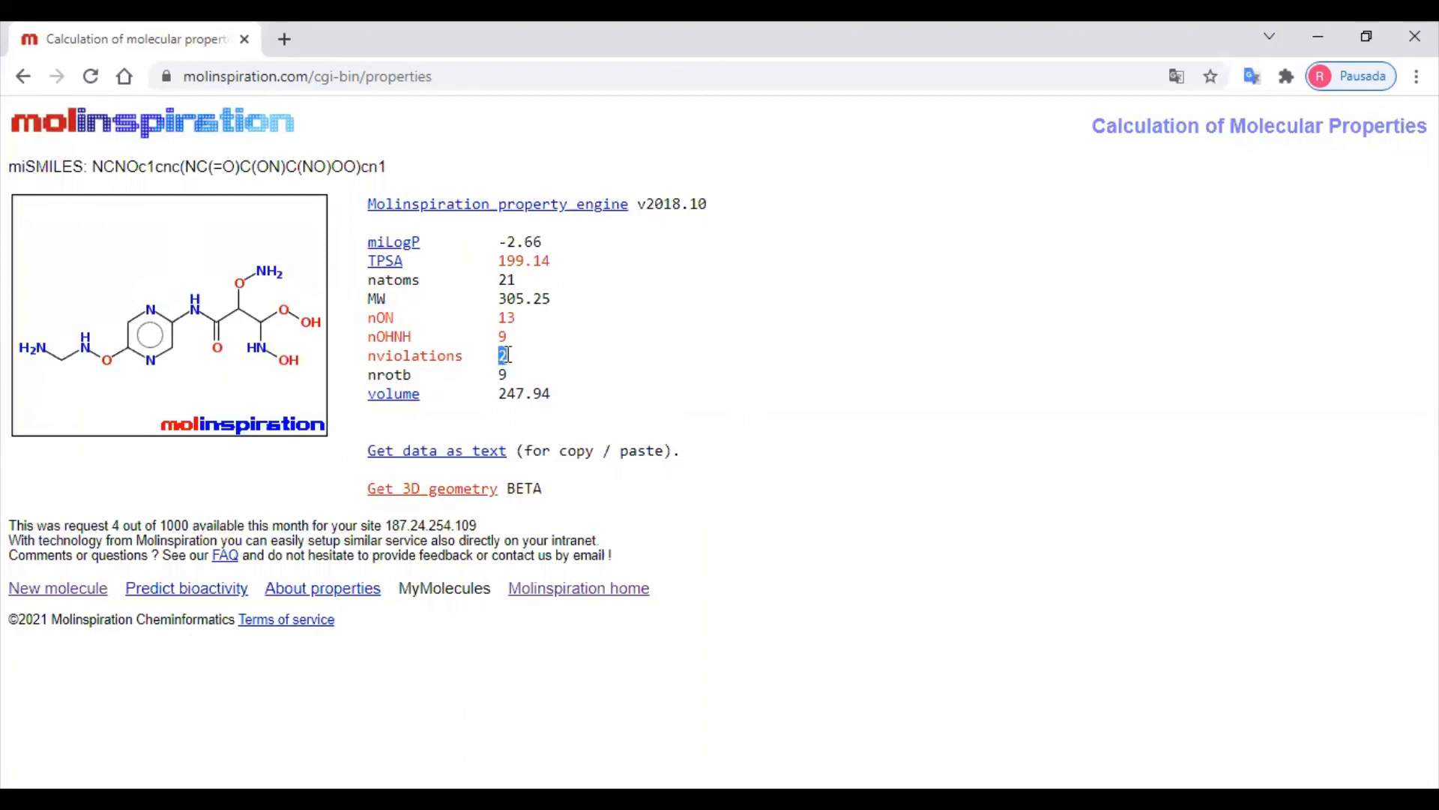